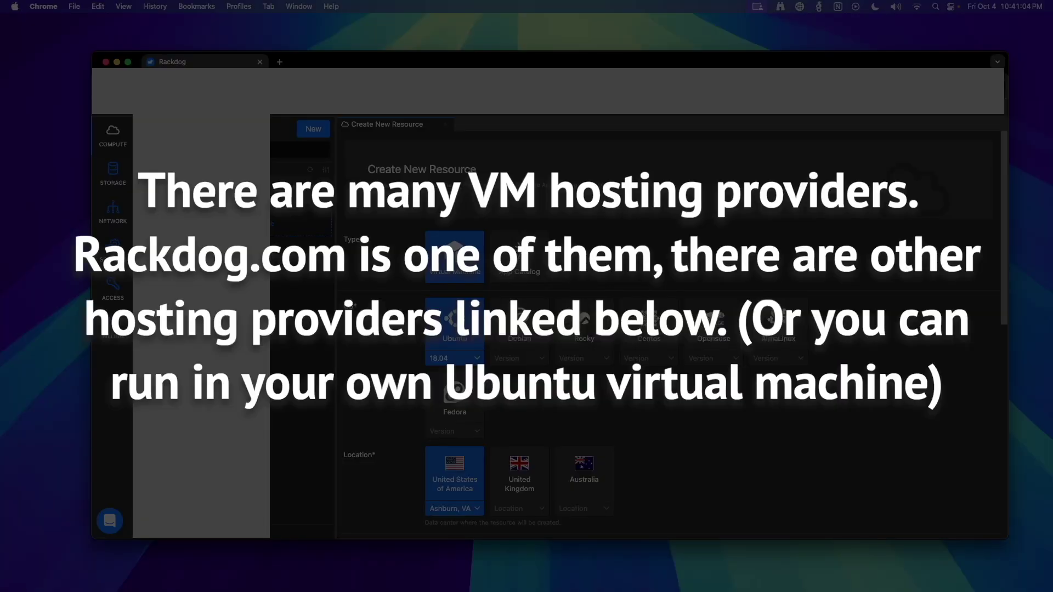
Choose Ubuntu version 22.04 in the new-resource form
click(454, 358)
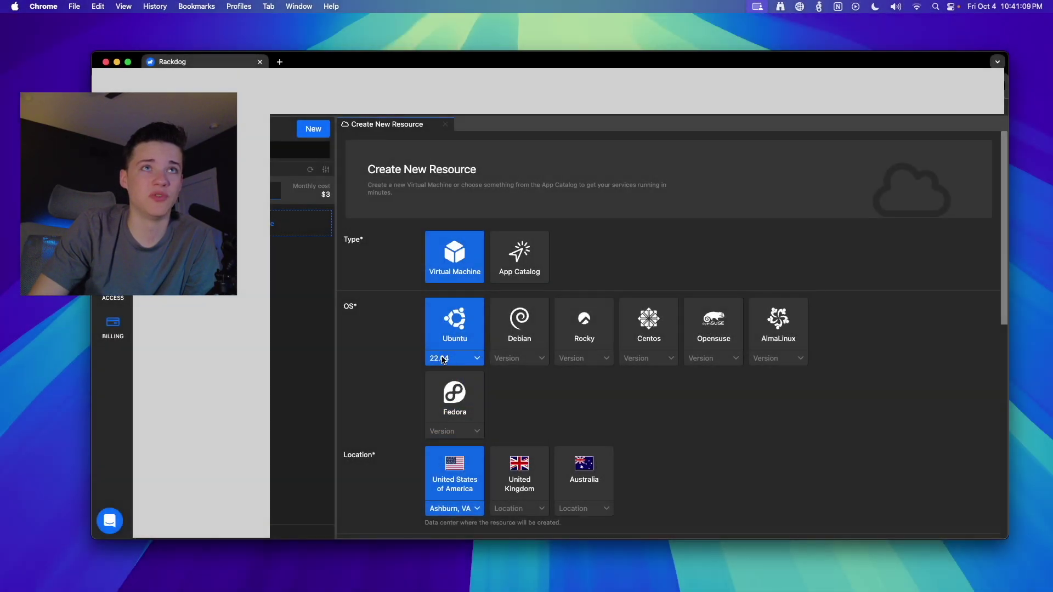
Select the $12/month plan (2 CPU, 4 GB RAM) and enter the VM username
scroll(427, 381, down, 3)
click(660, 460)
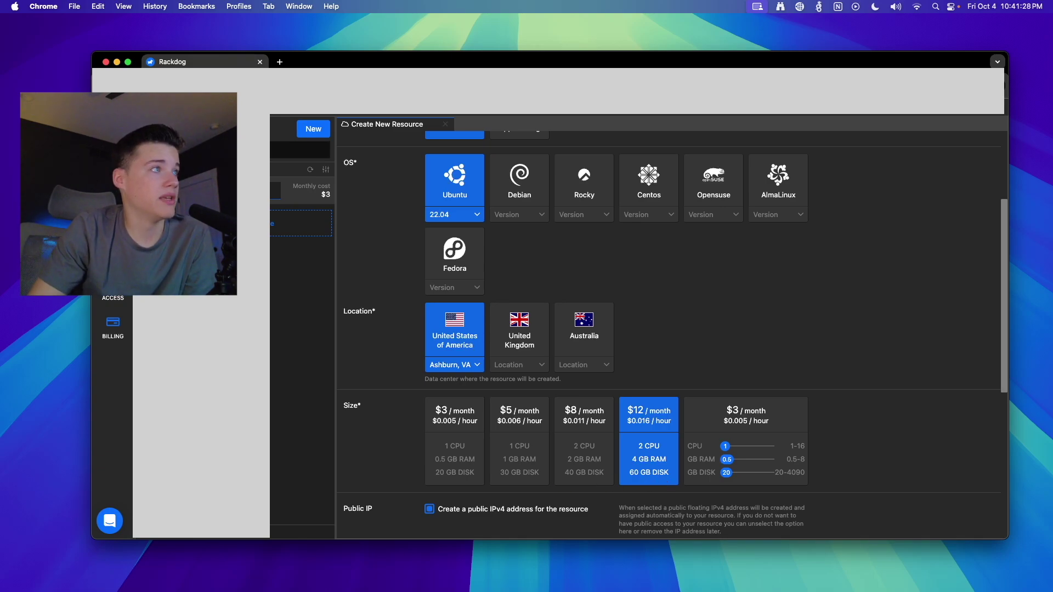
scroll(674, 334, down, 5)
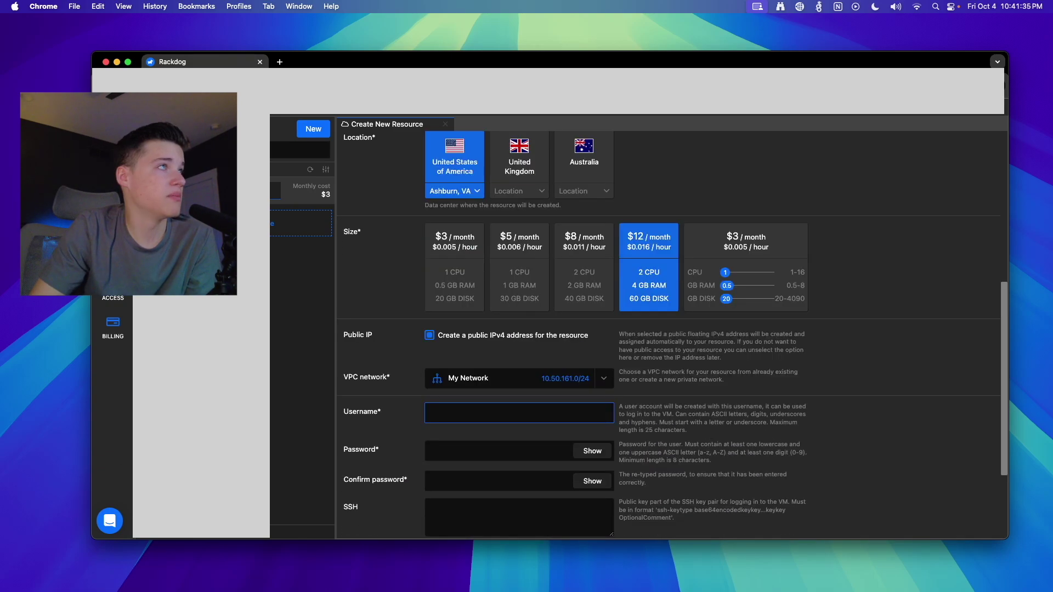
click(519, 413)
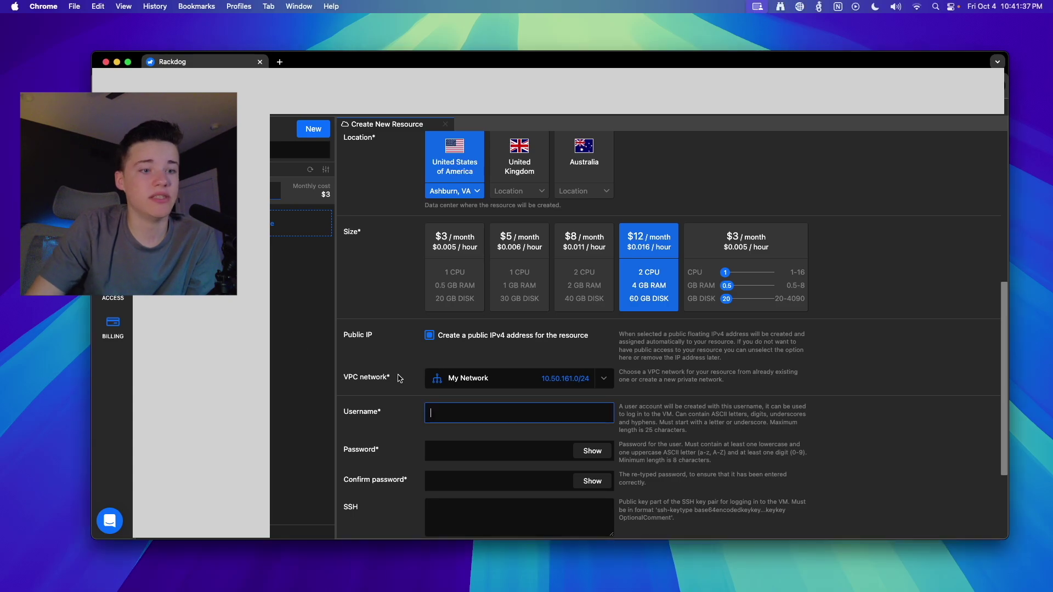
text(beamnetworks)
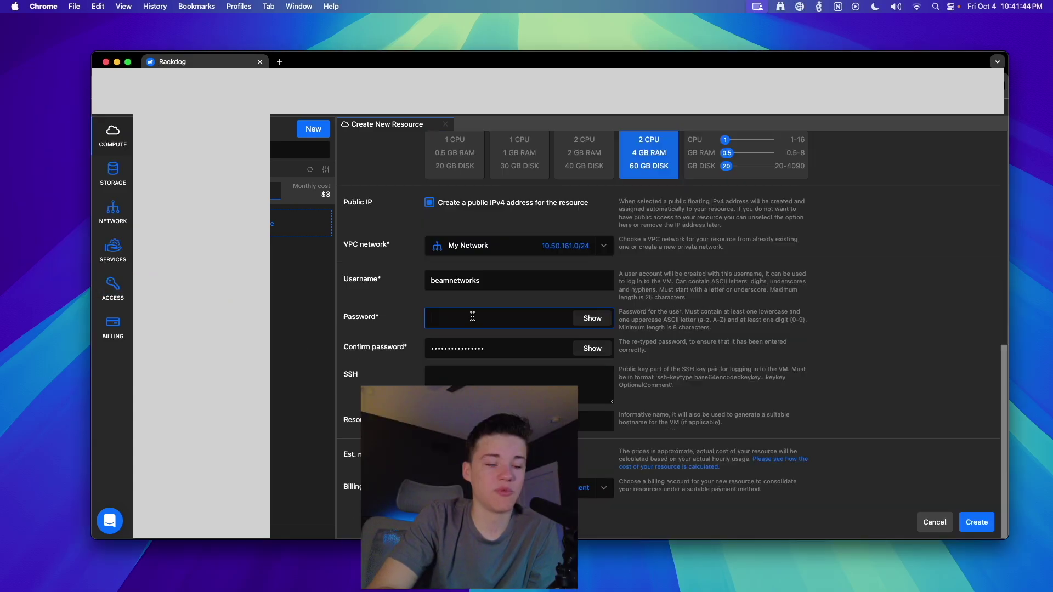
Paste the account password, fill in the required resource name, and create the VM
key(super+v)
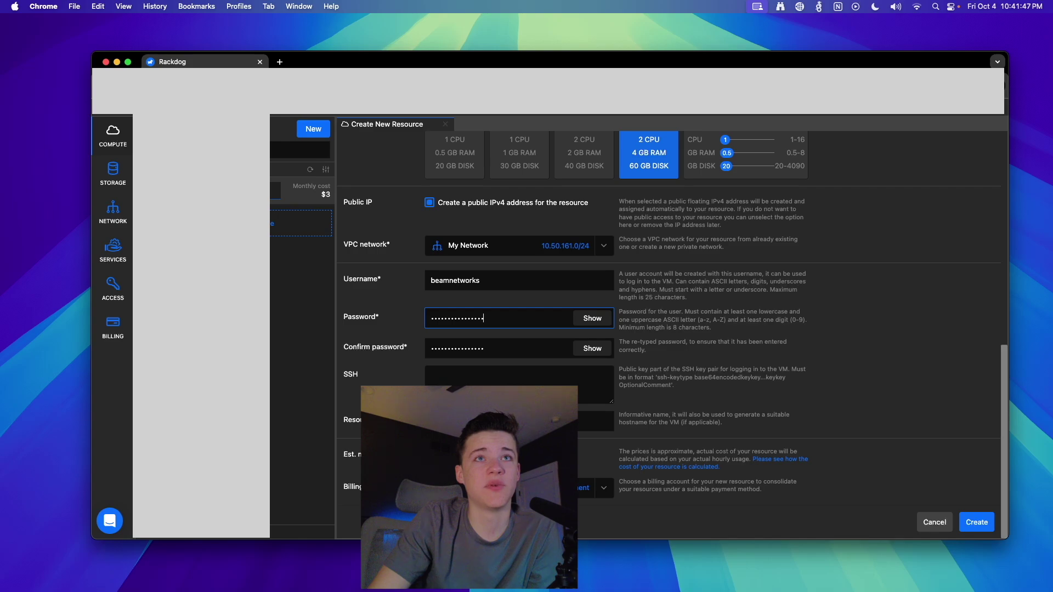
key(Tab)
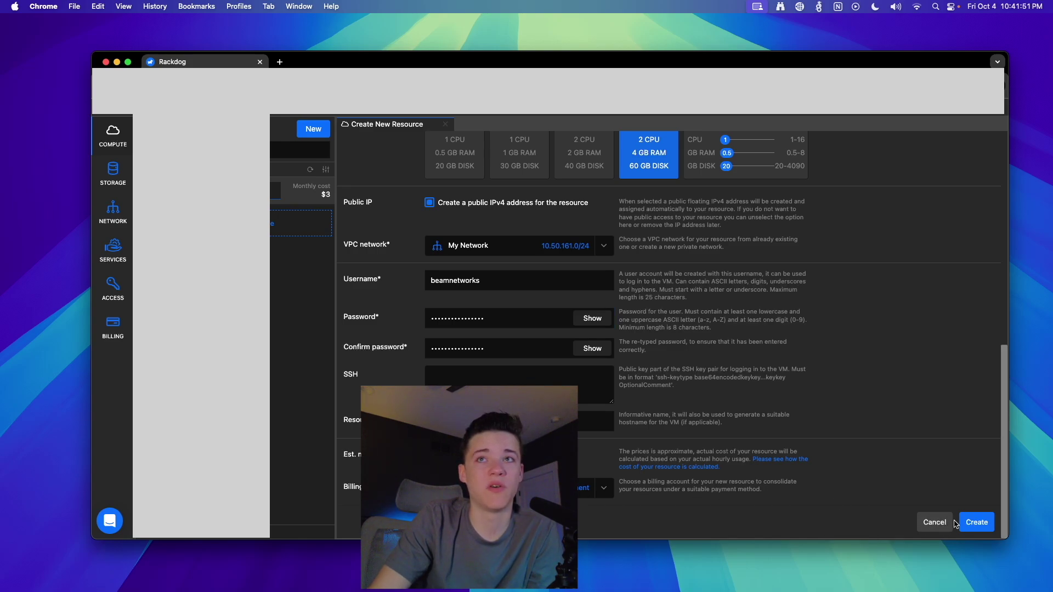
click(977, 523)
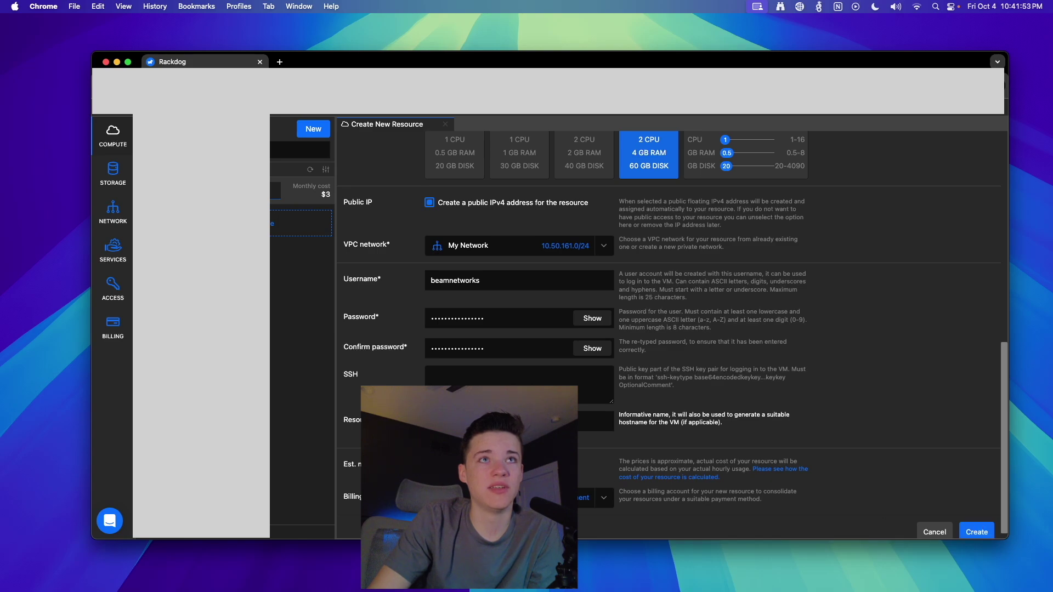
click(433, 421)
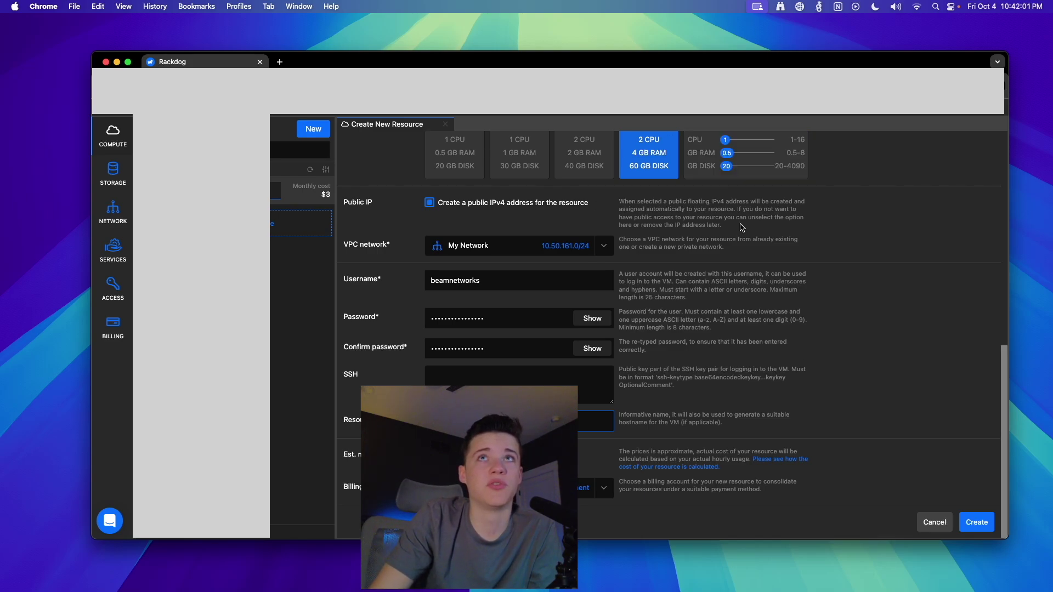
click(976, 524)
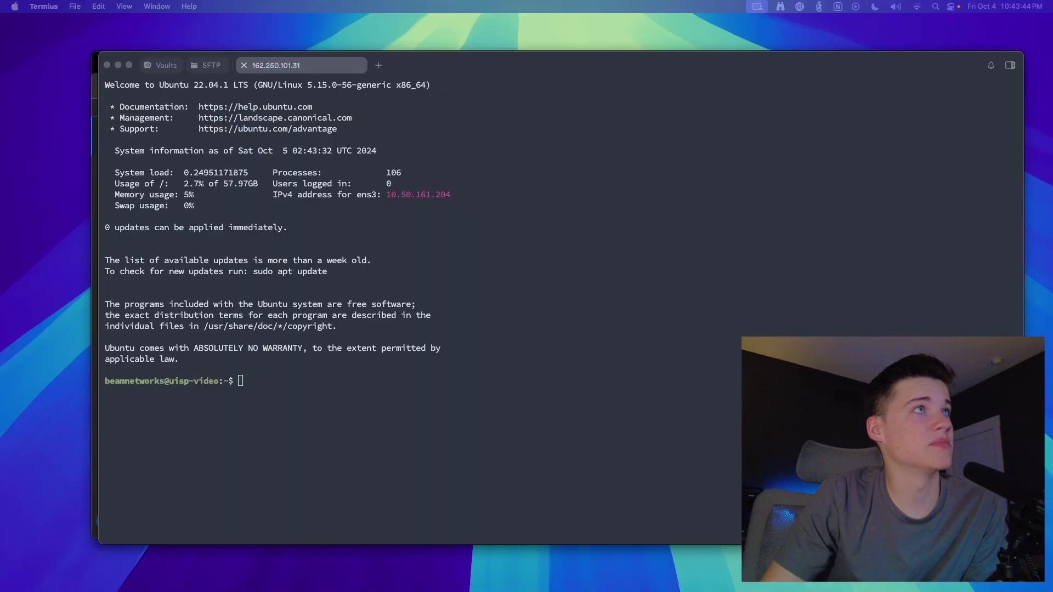
Review the Ubuntu banner's UTC timestamp, 0 pending updates and outdated-updates note
drag(461, 59, 453, 58)
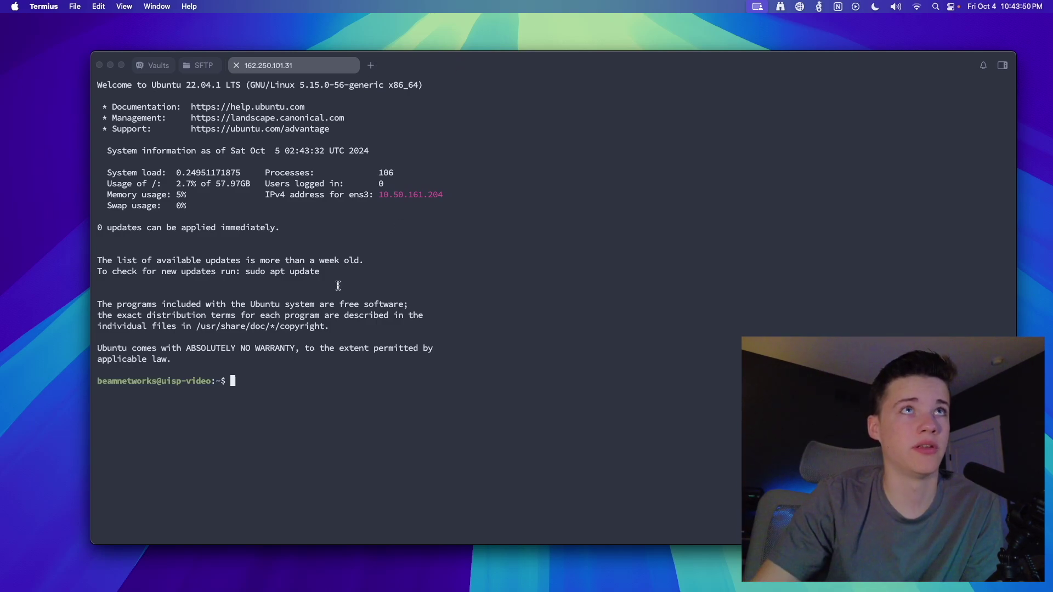
drag(329, 150, 390, 147)
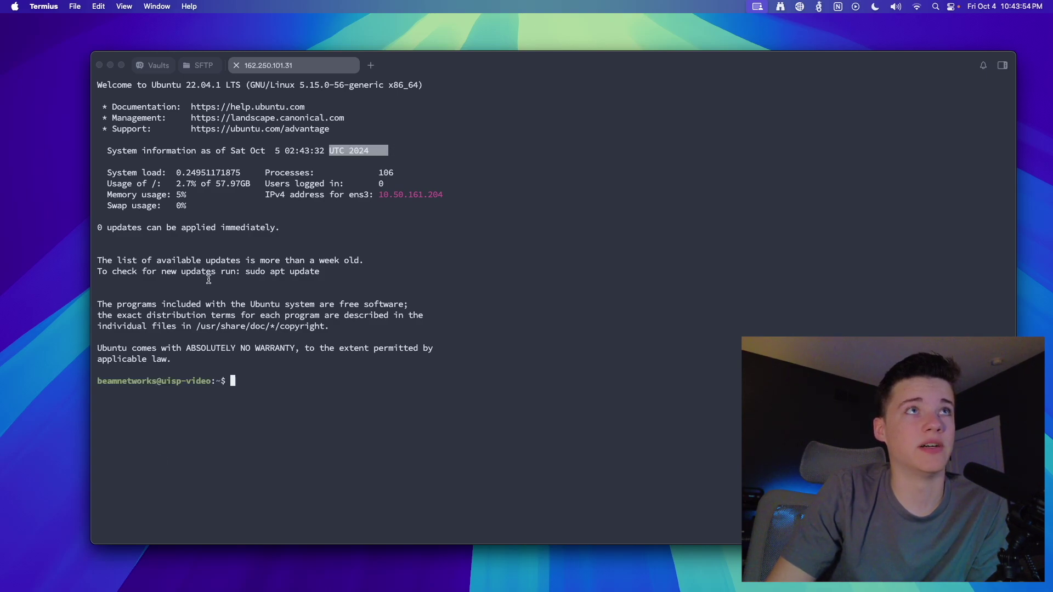
drag(98, 228, 328, 231)
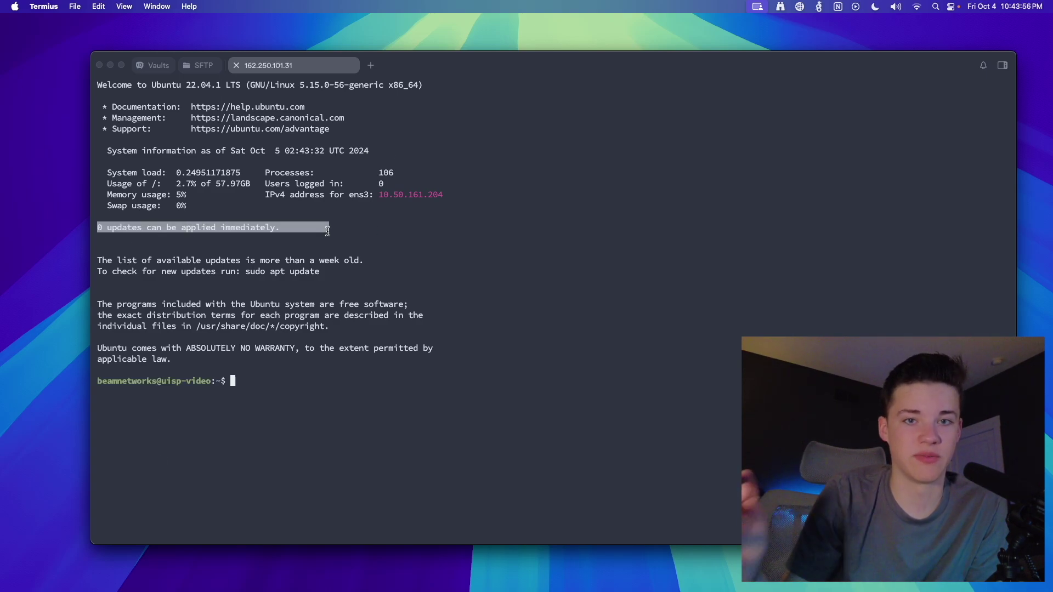
click(353, 270)
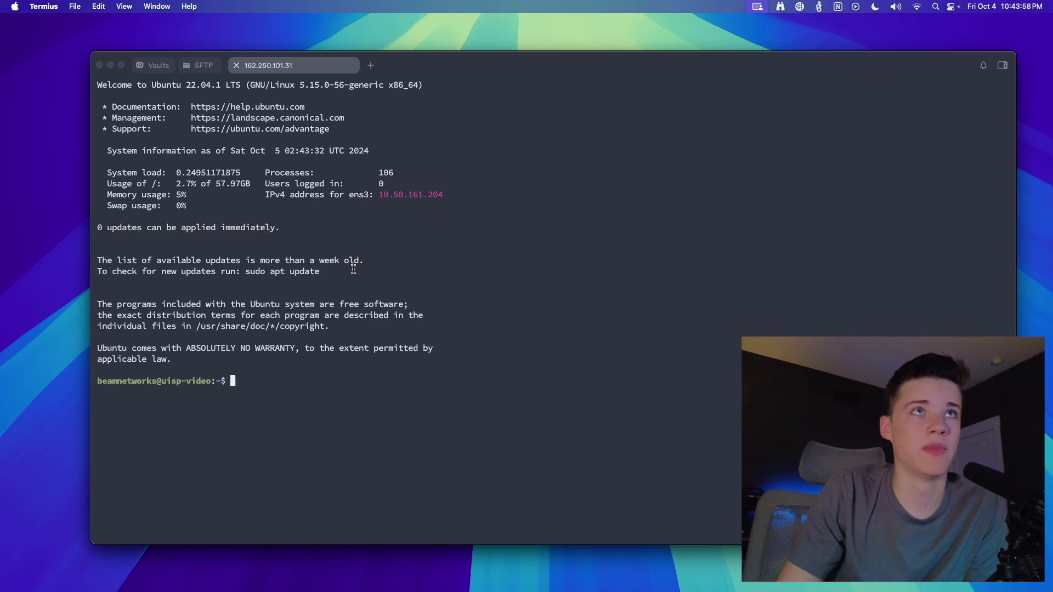
drag(113, 262, 367, 258)
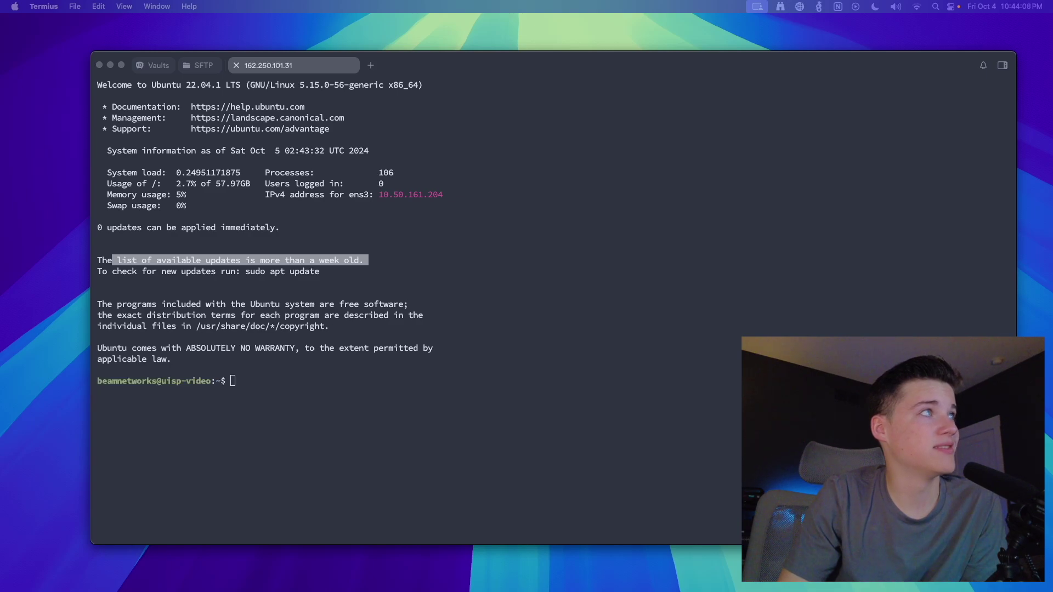
click(491, 394)
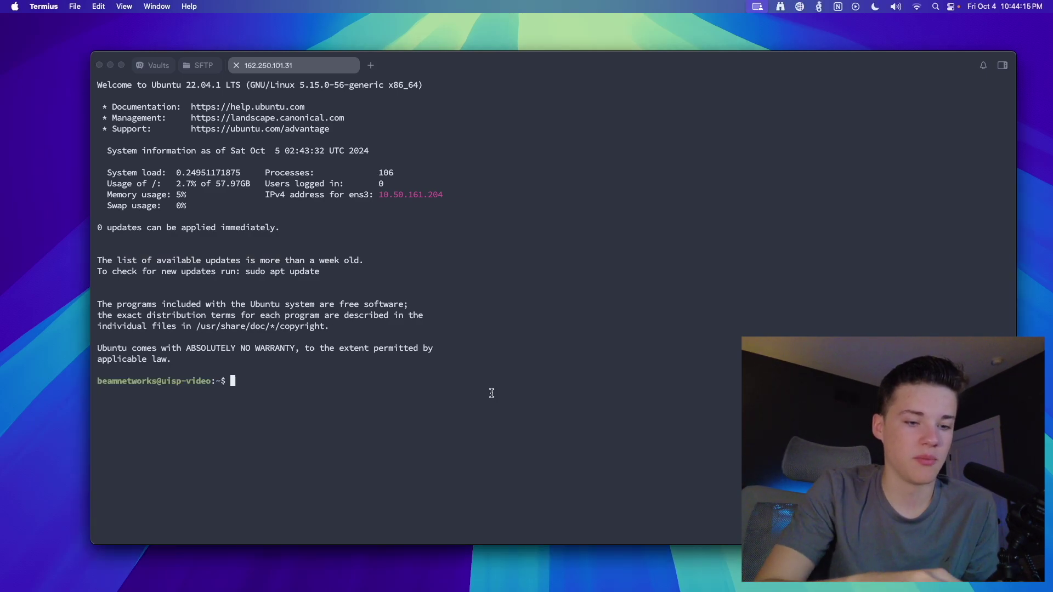
Run sudo apt update -y && sudo apt upgrade -y && sudo apt autoremove -y and check the output
text(su)
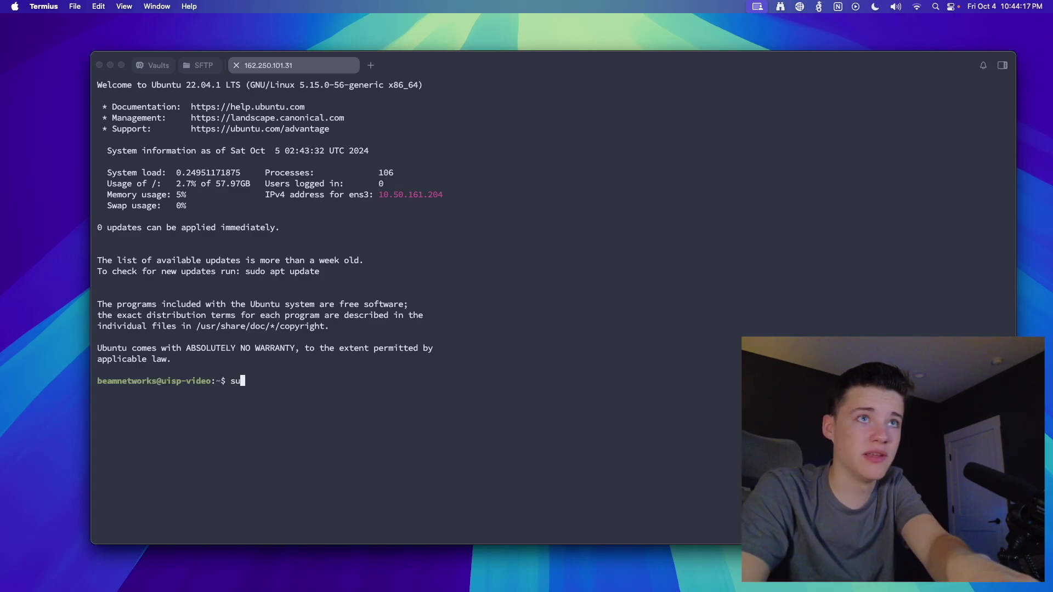
text(do apt update -y && sudo apt upgrade -y && sud)
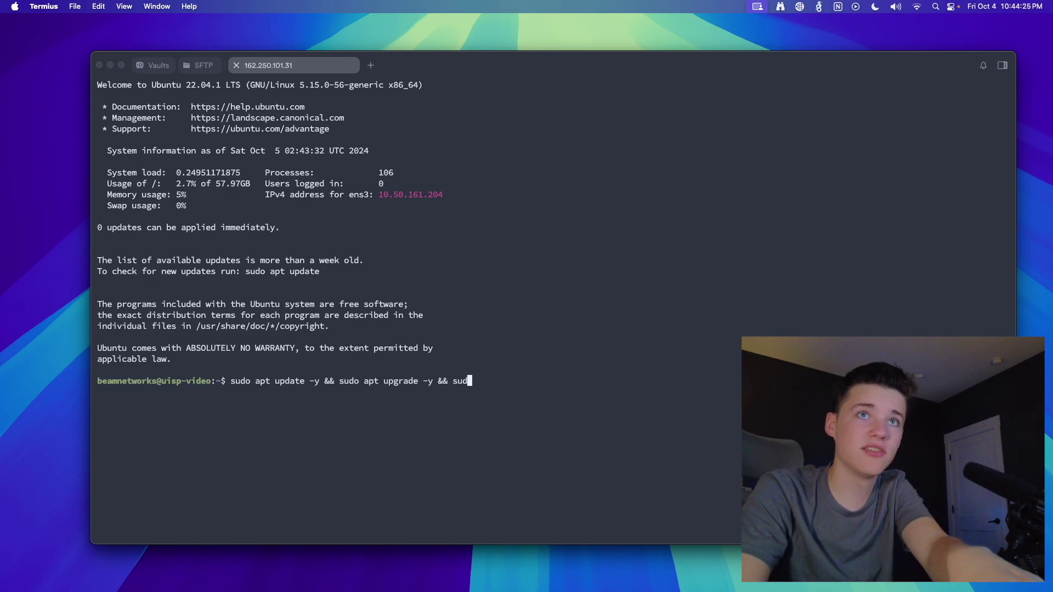
text(move -y)
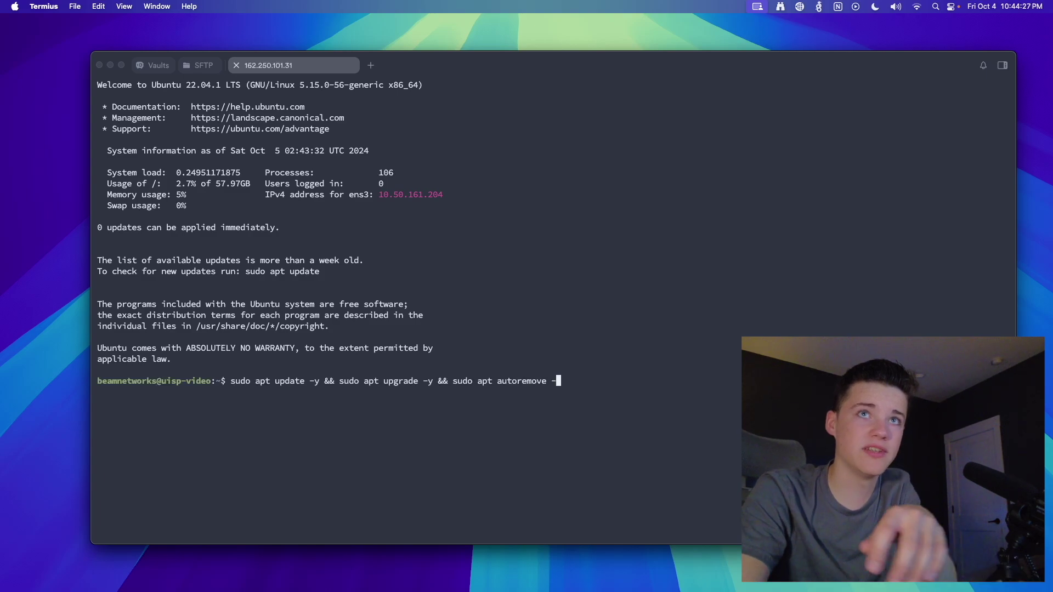
key(Return)
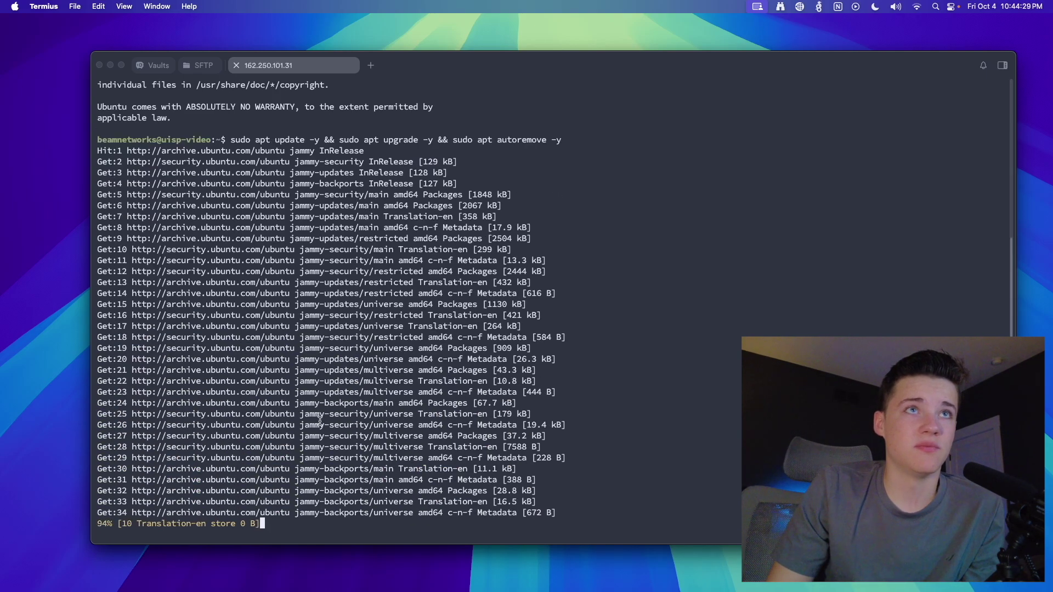
scroll(236, 384, up, 10)
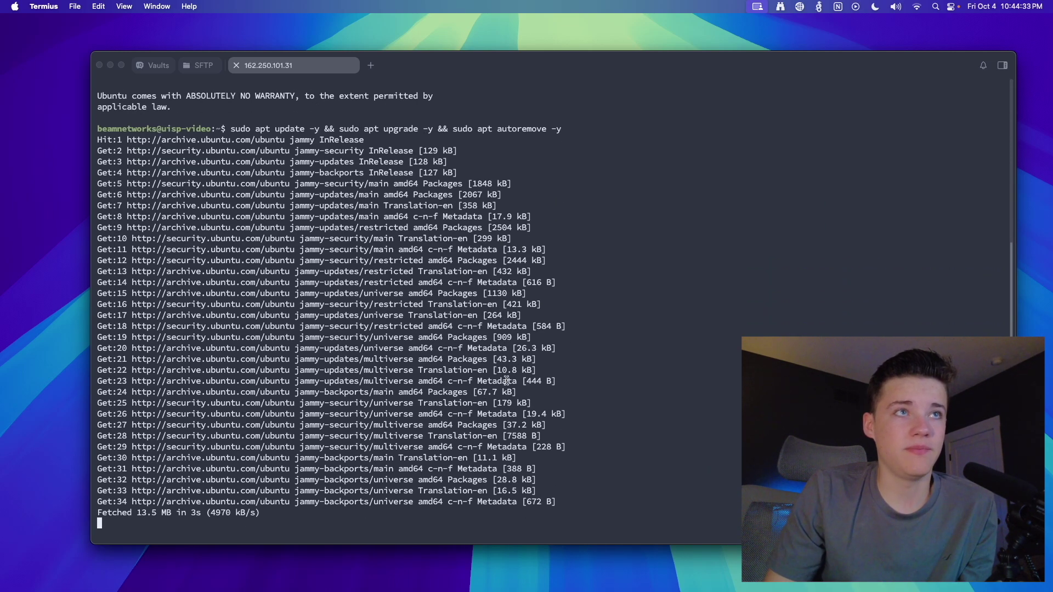
scroll(285, 258, up, 6)
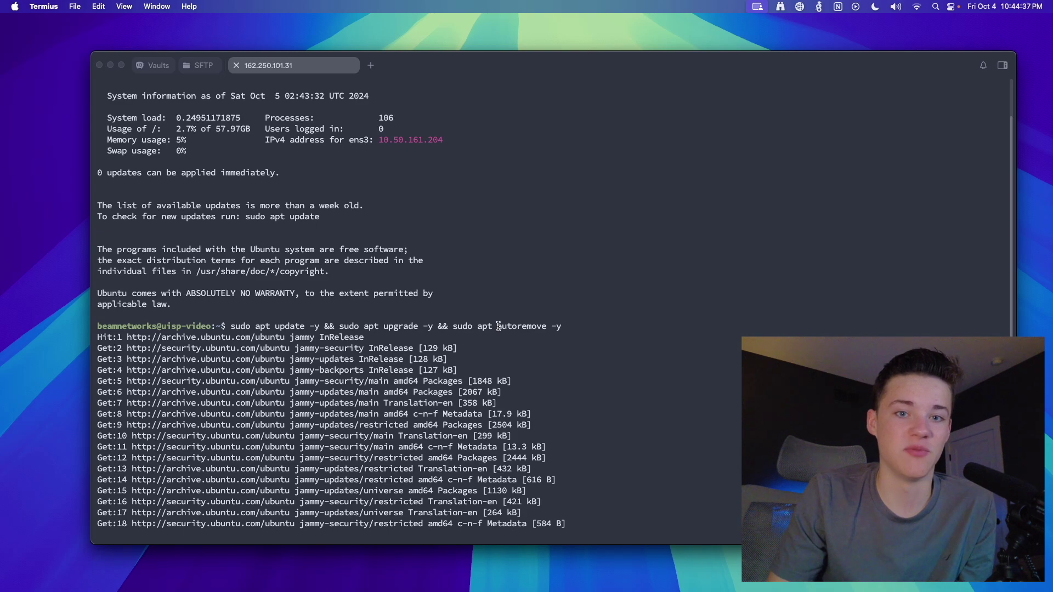
scroll(285, 417, down, 6)
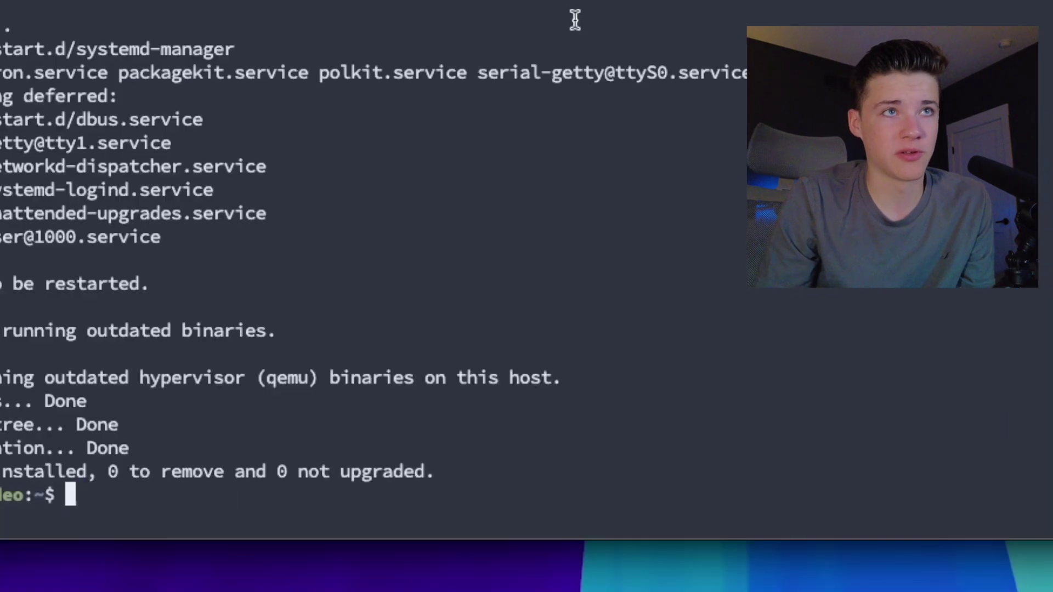
Run the curl-downloaded UISP install script /tmp/uisp_inst.sh with sudo bash
key(super+v)
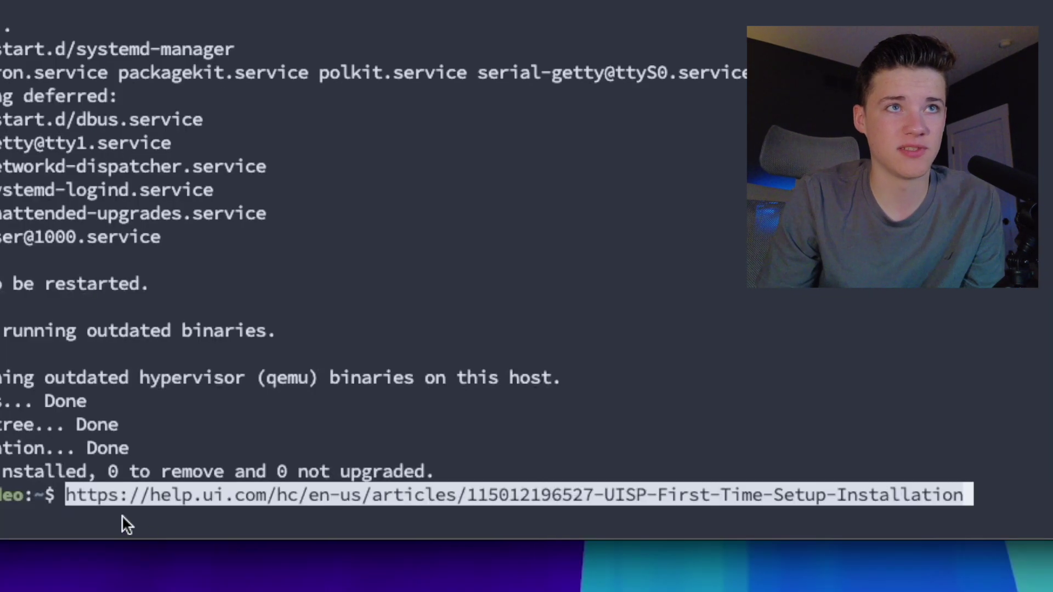
key(ctrl+c)
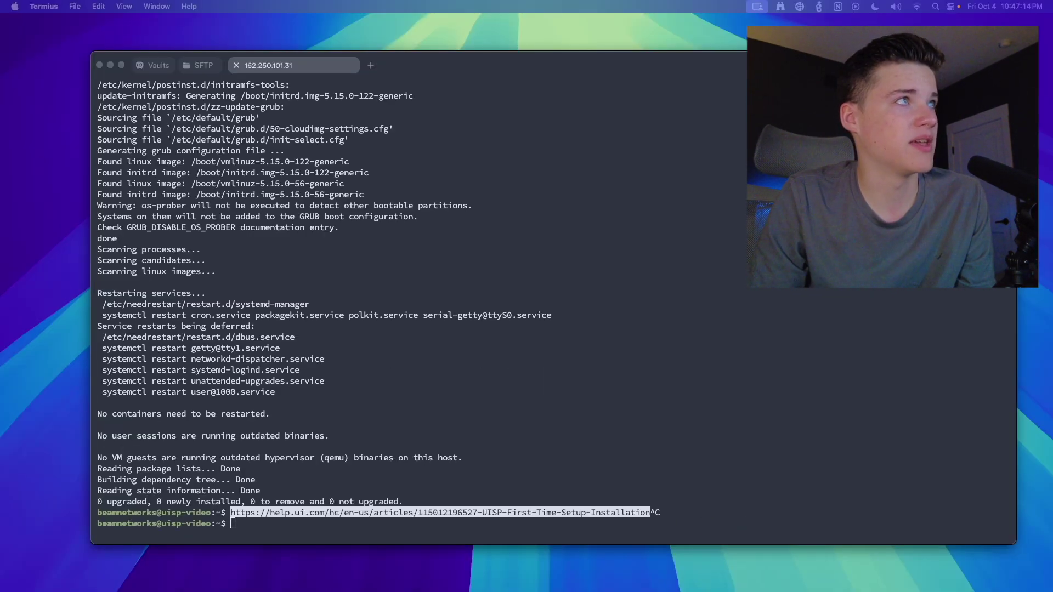
key(super+v)
key(Return)
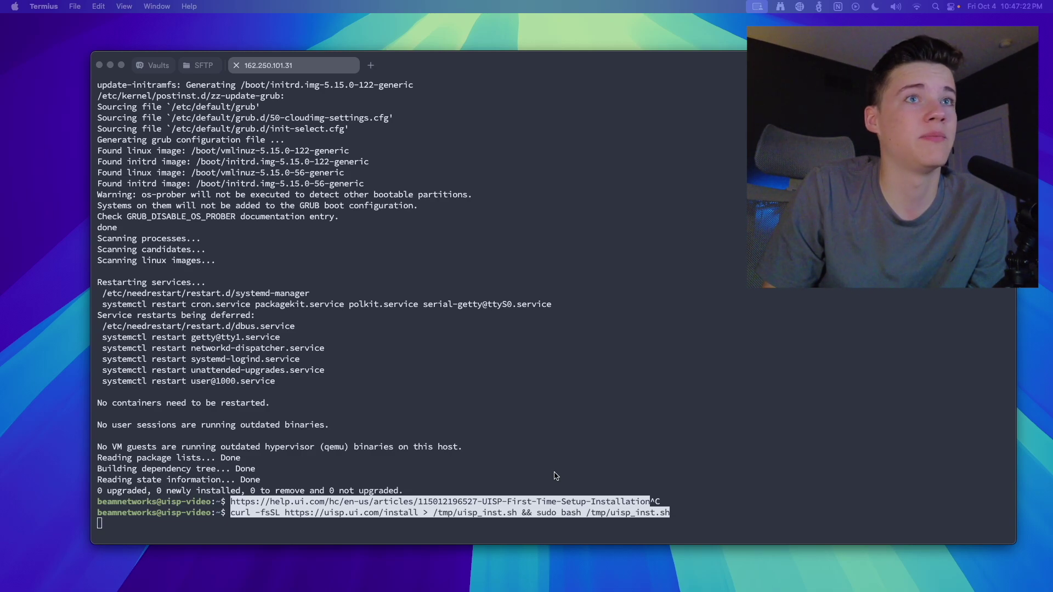
click(507, 463)
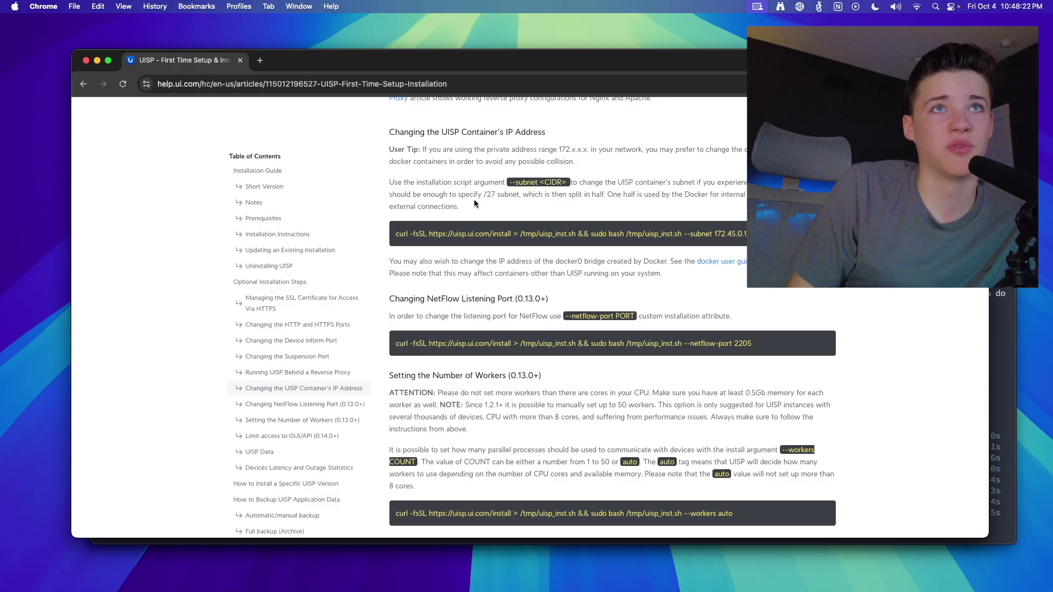
Scroll the UISP First Time Setup article and jump to 'Running UISP Behind a Reverse Proxy'
scroll(552, 337, down, 5)
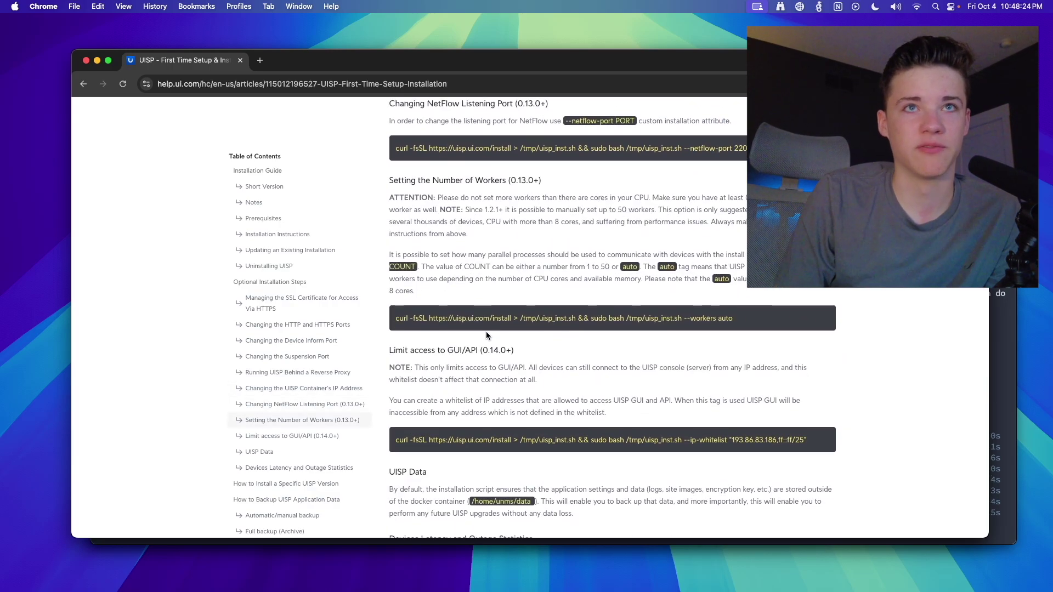
scroll(459, 406, up, 3)
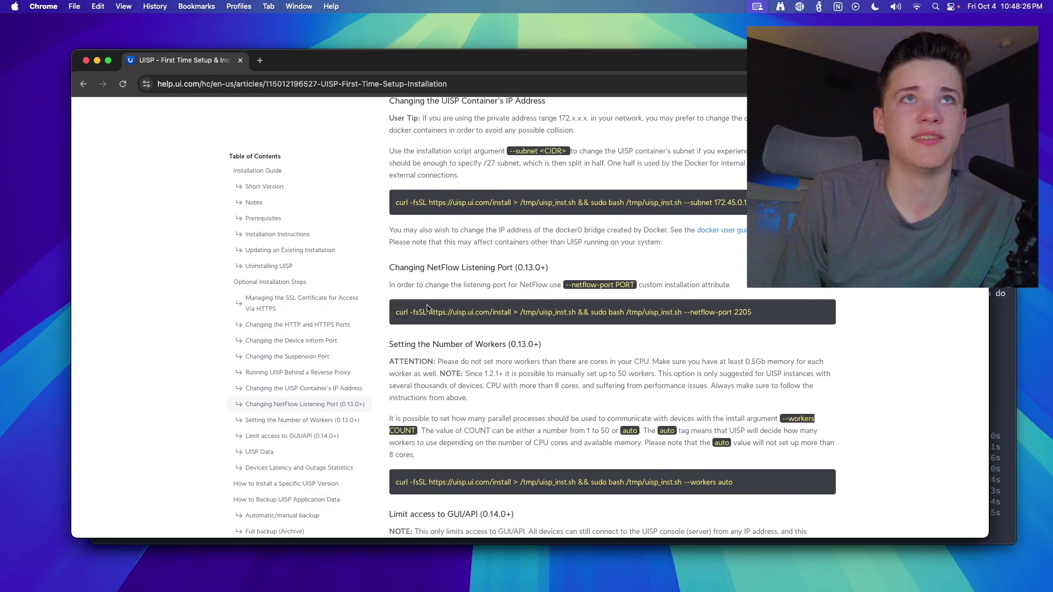
drag(395, 311, 770, 314)
scroll(662, 327, up, 3)
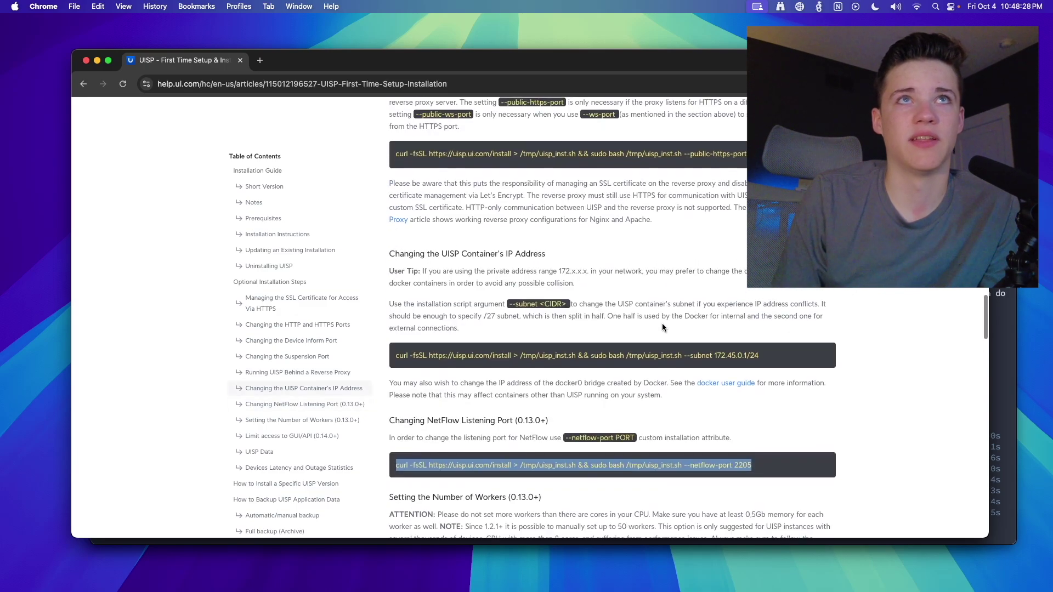
click(662, 328)
scroll(623, 322, up, 15)
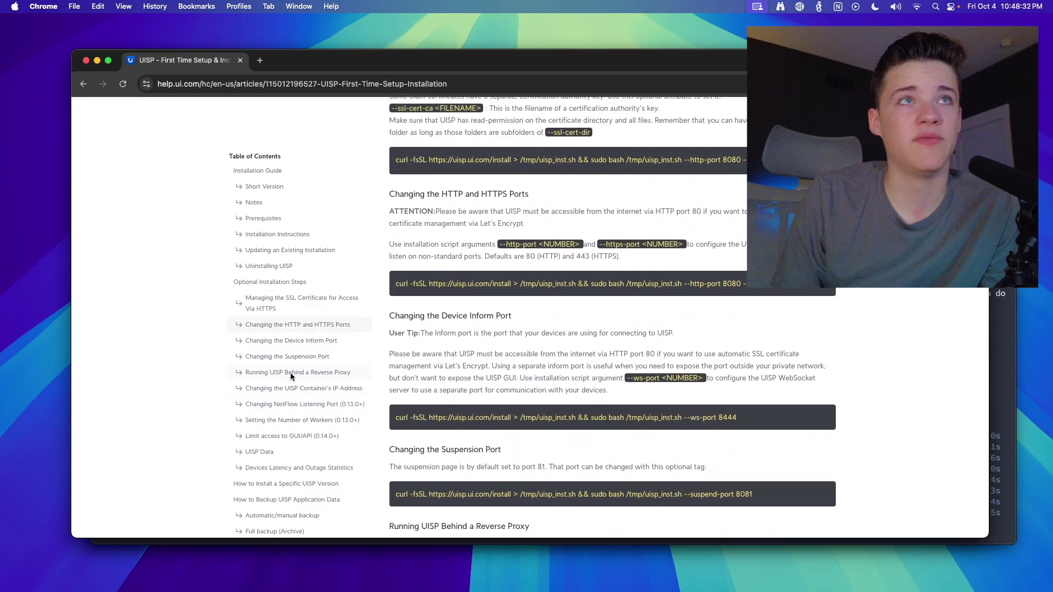
click(291, 372)
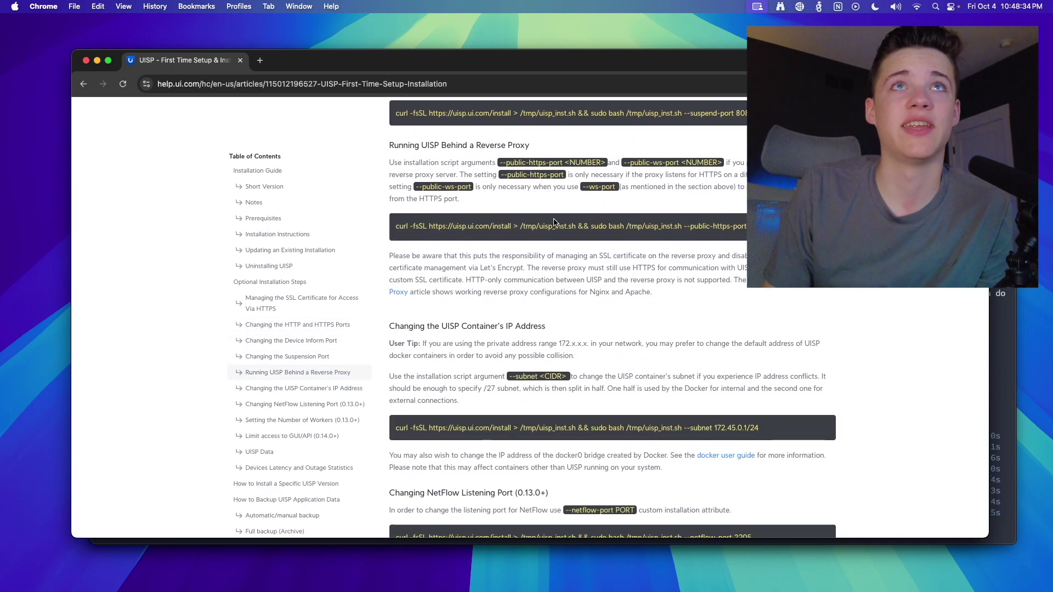
scroll(713, 329, up, 2)
scroll(746, 346, right, 1)
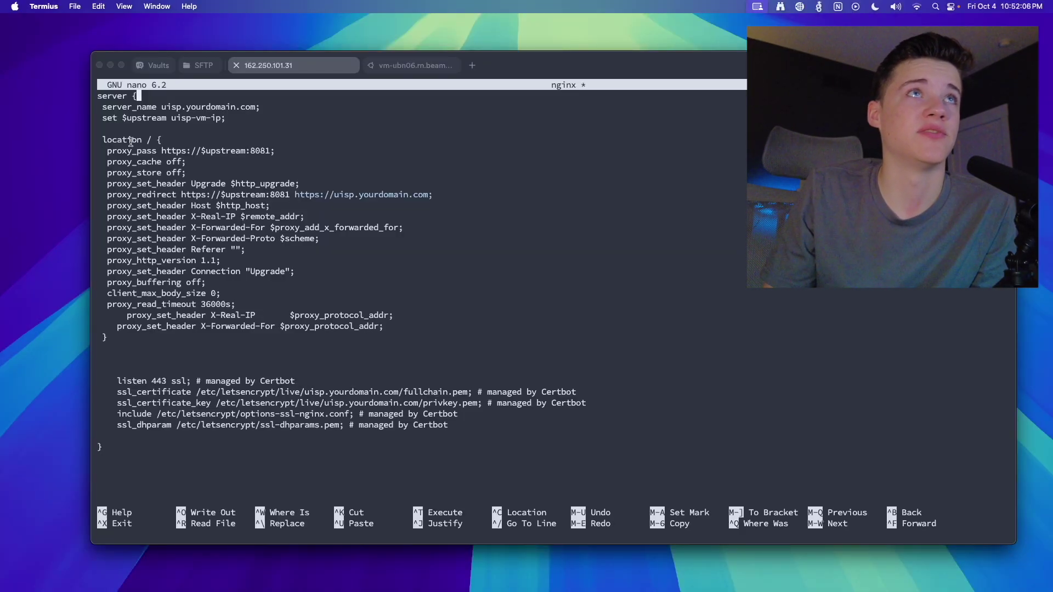
Walk through the nginx config's server_name, upstream set and https proxy_pass lines
drag(102, 104, 284, 108)
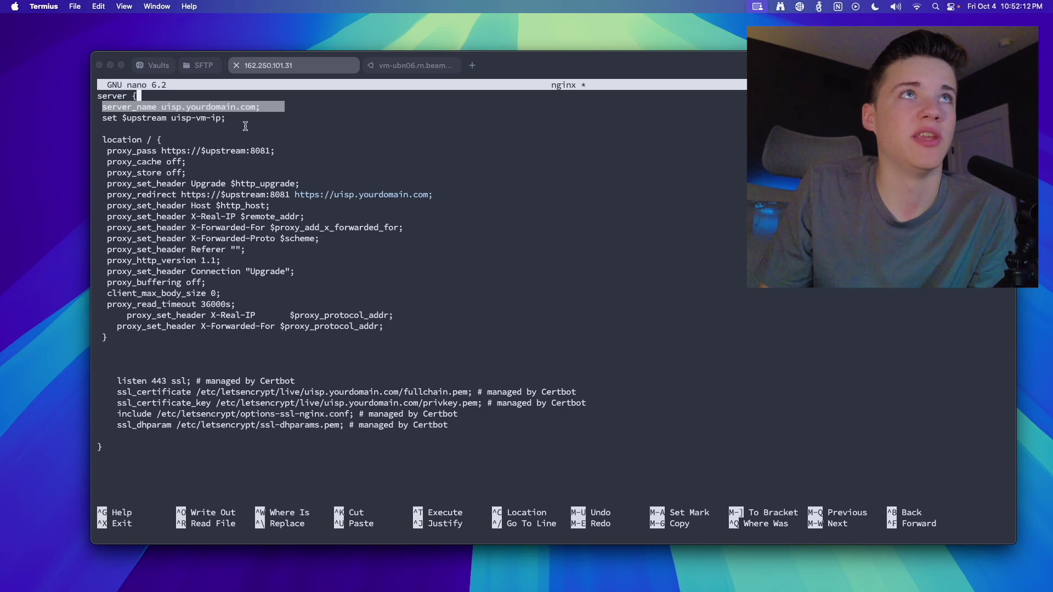
click(101, 118)
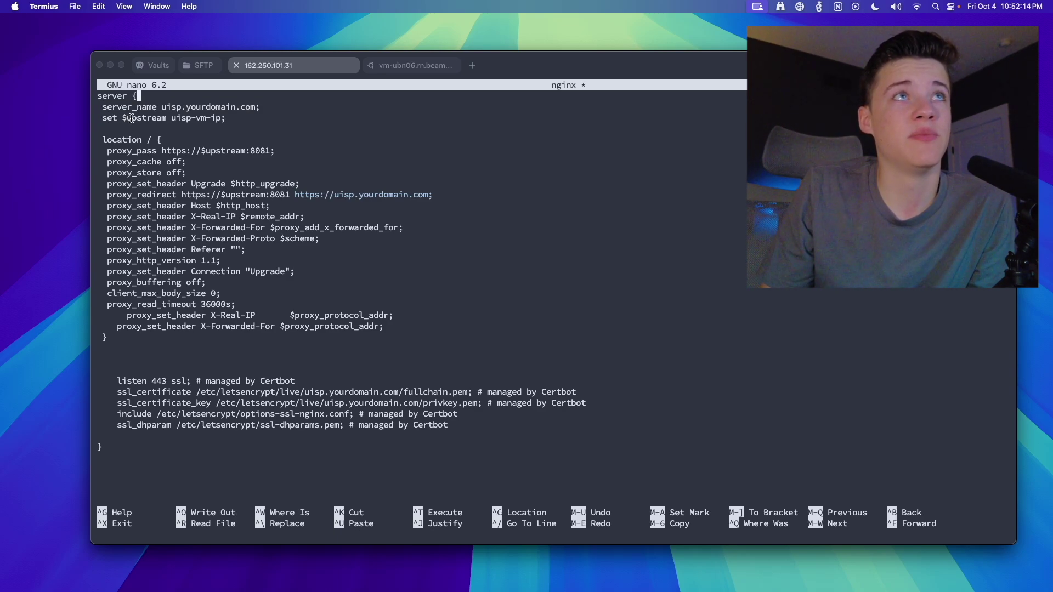
drag(123, 119, 207, 118)
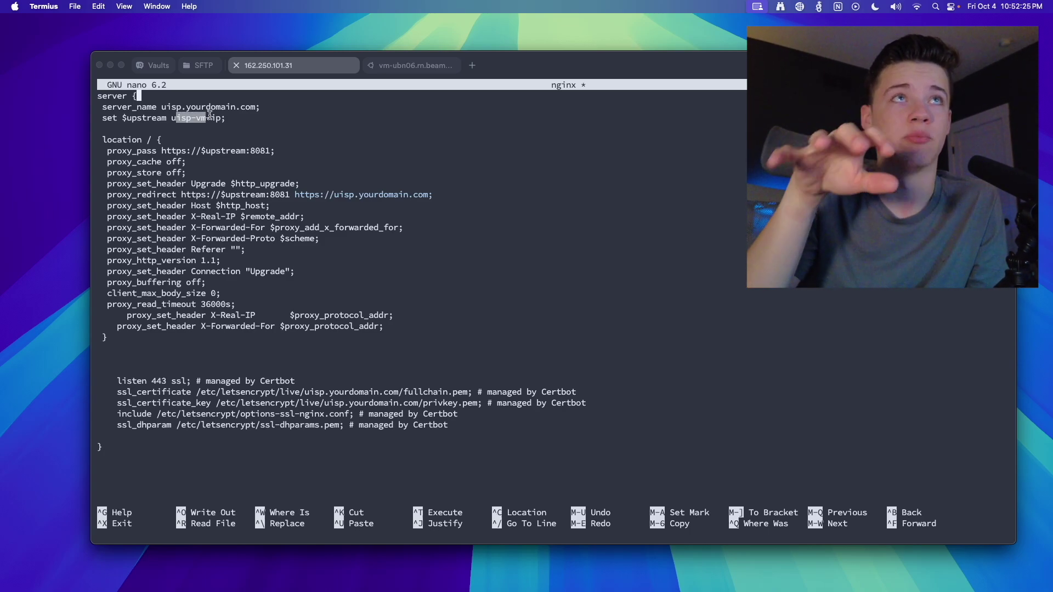
click(241, 119)
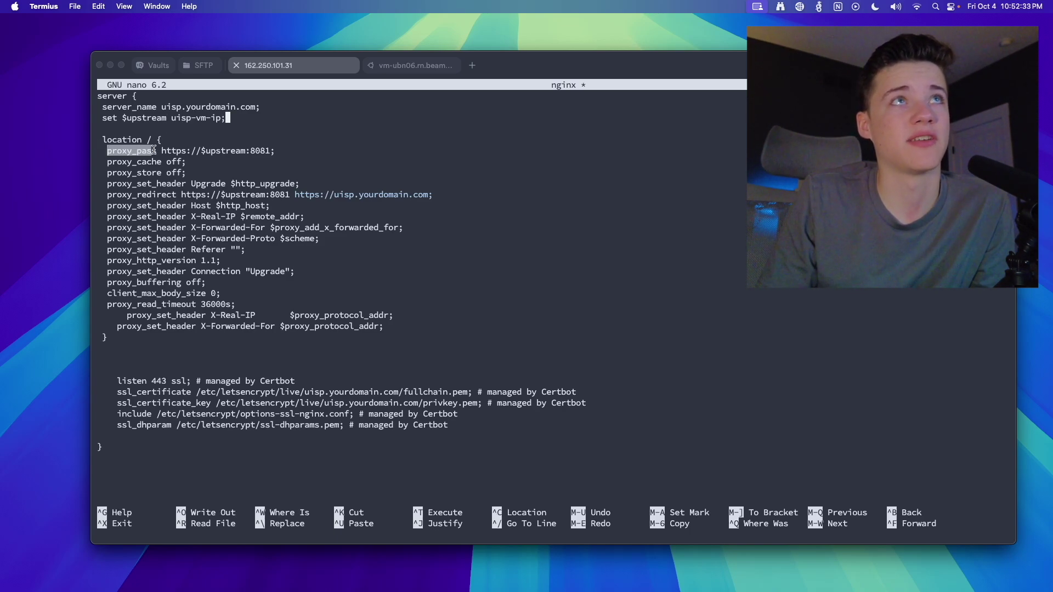
double_click(181, 150)
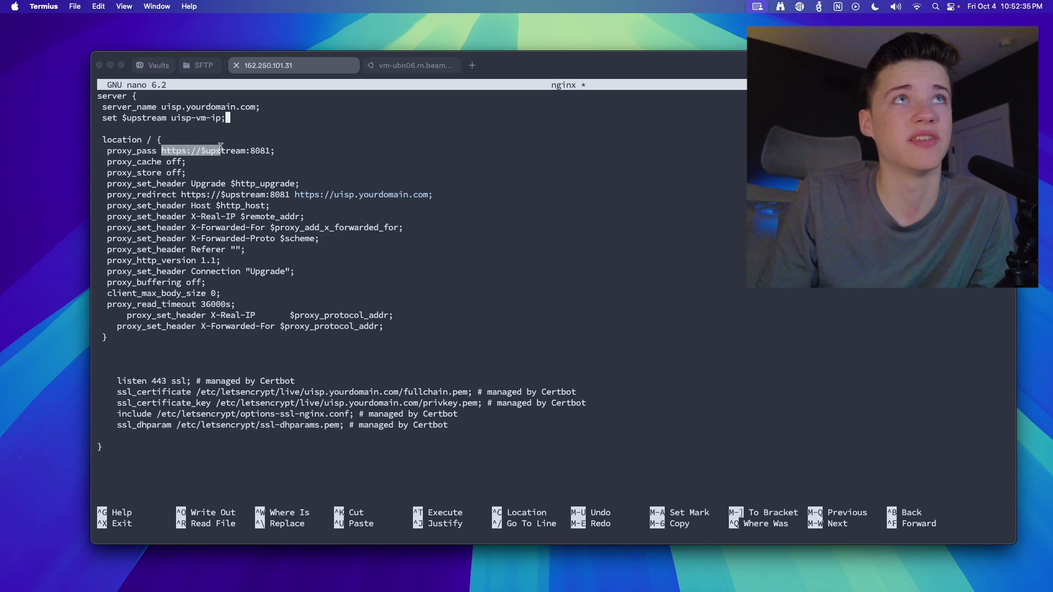
click(263, 161)
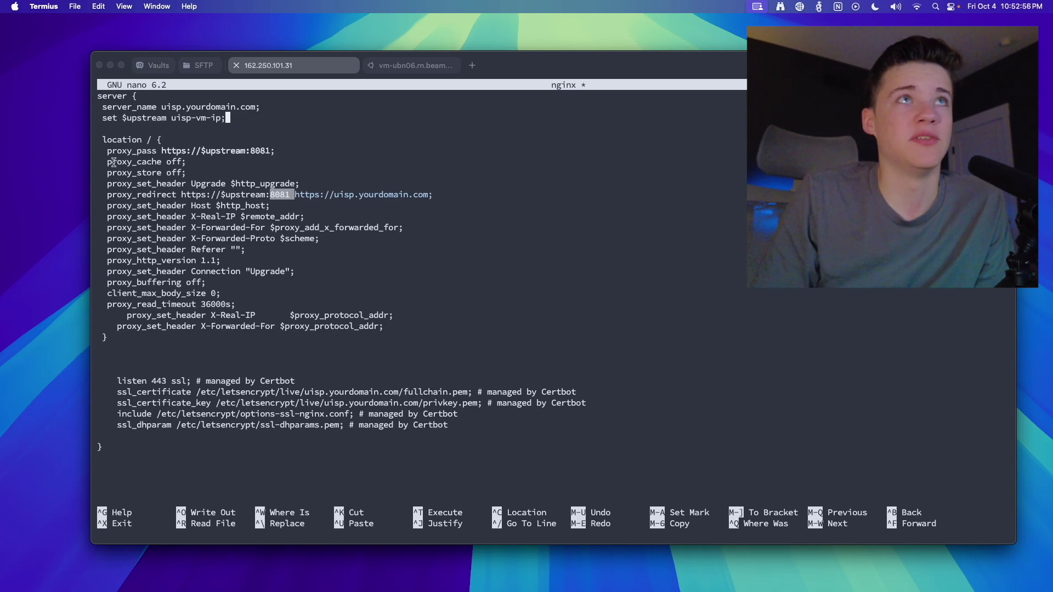
Review the proxy_store, Upgrade, proxy_redirect, X-Forwarded-For and X-Real-IP lines
drag(106, 163, 231, 171)
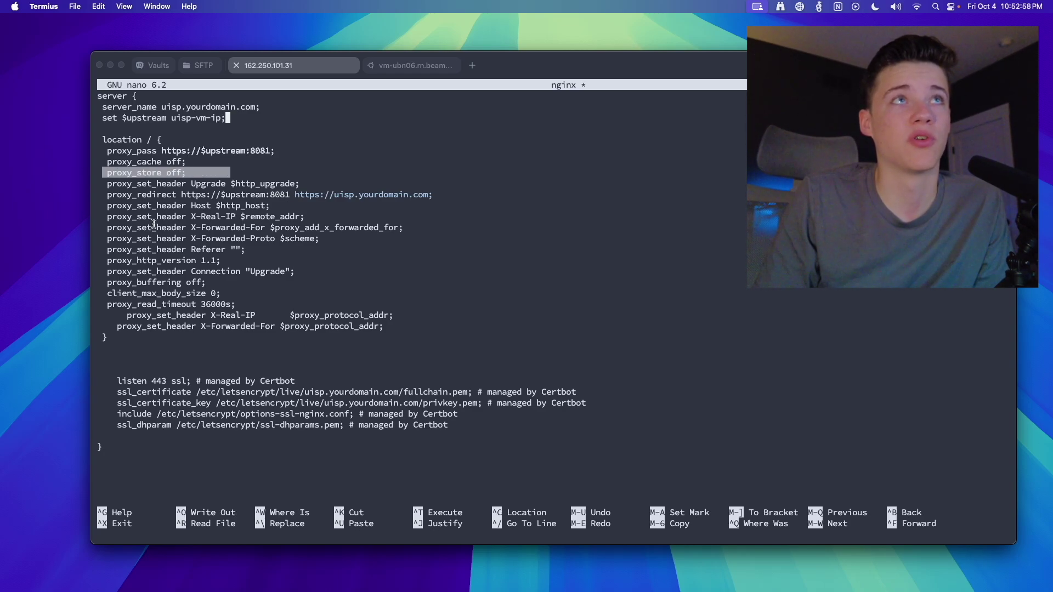
drag(107, 183, 301, 179)
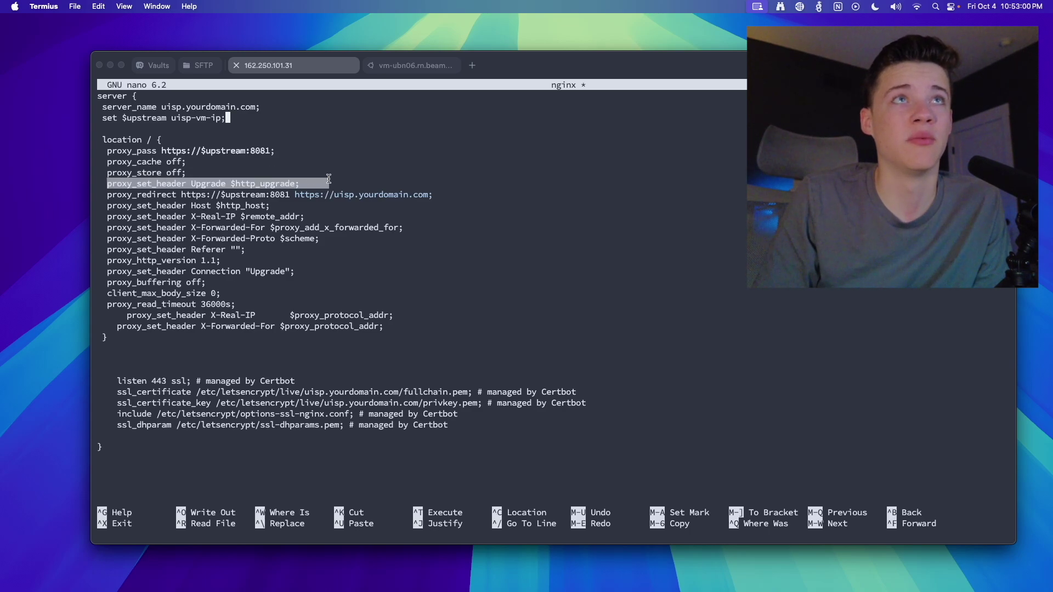
drag(102, 206, 168, 193)
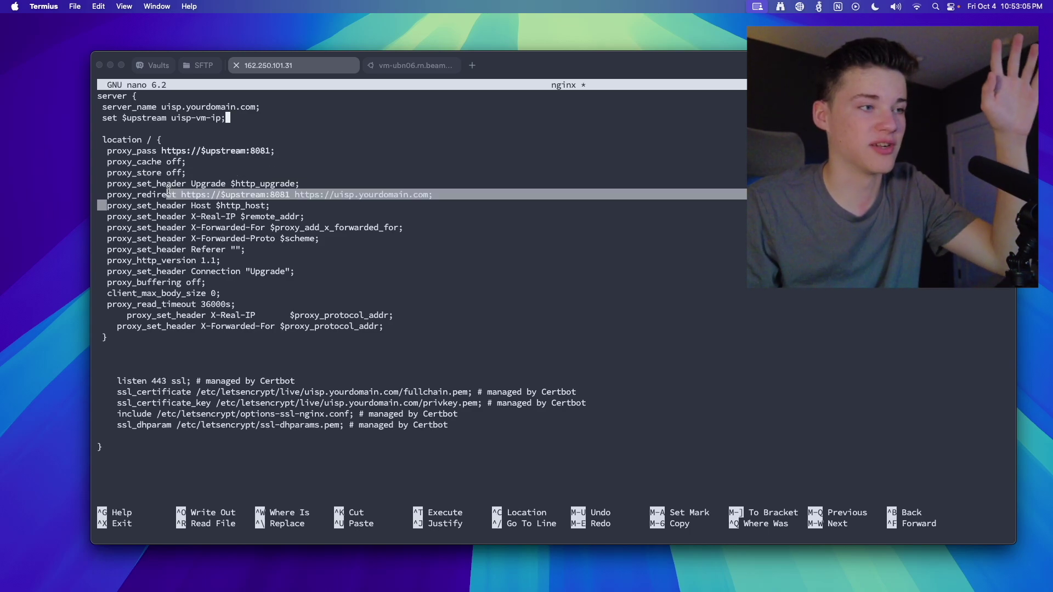
drag(106, 208, 318, 239)
drag(112, 227, 234, 325)
click(234, 324)
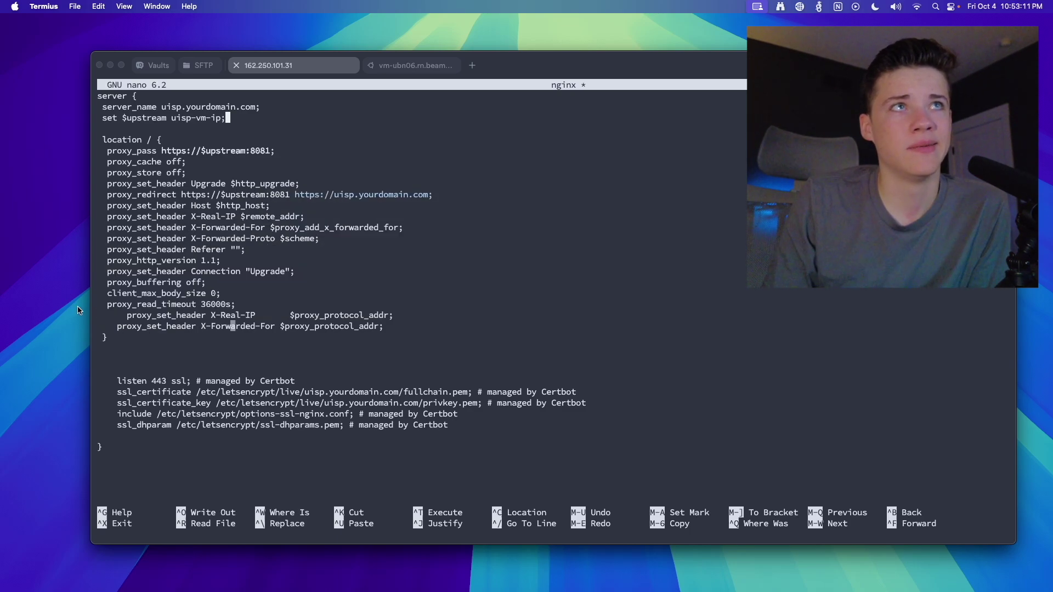
drag(142, 315, 442, 317)
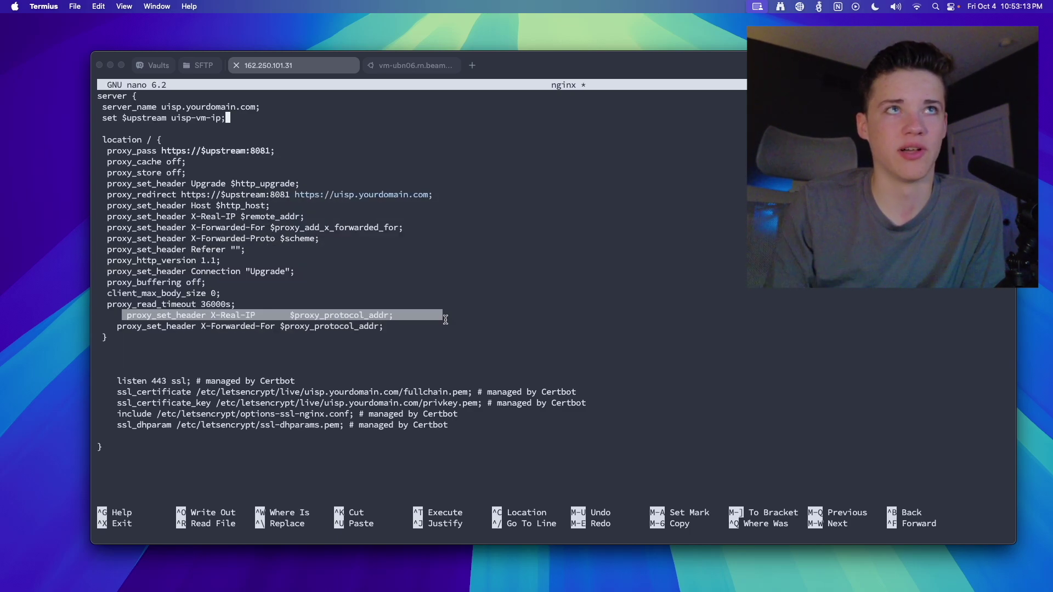
click(445, 319)
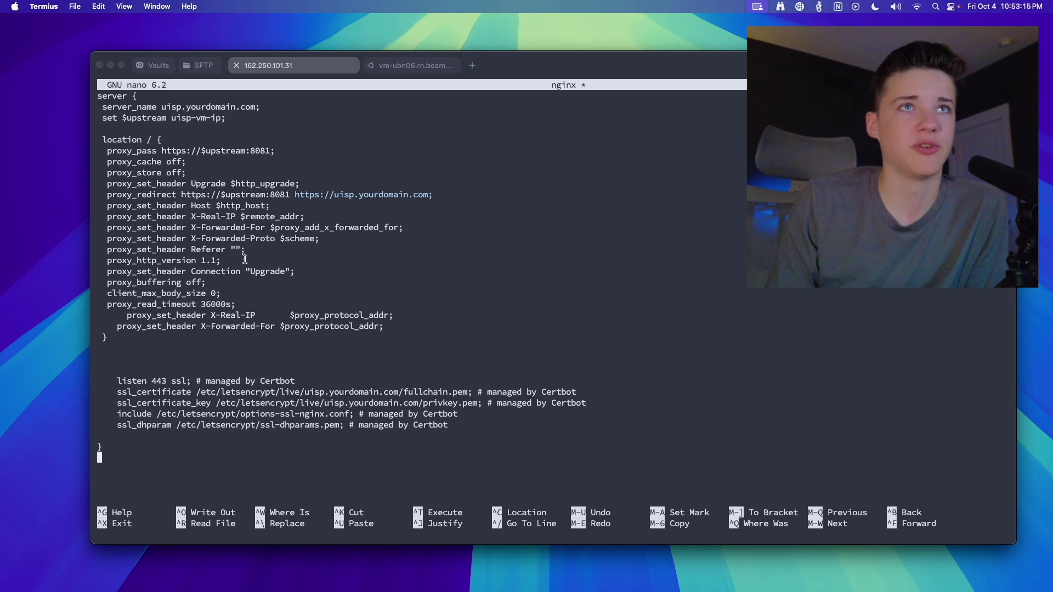
Review the Certbot SSL lines and running UISP containers, then switch to Chrome
drag(117, 380, 464, 421)
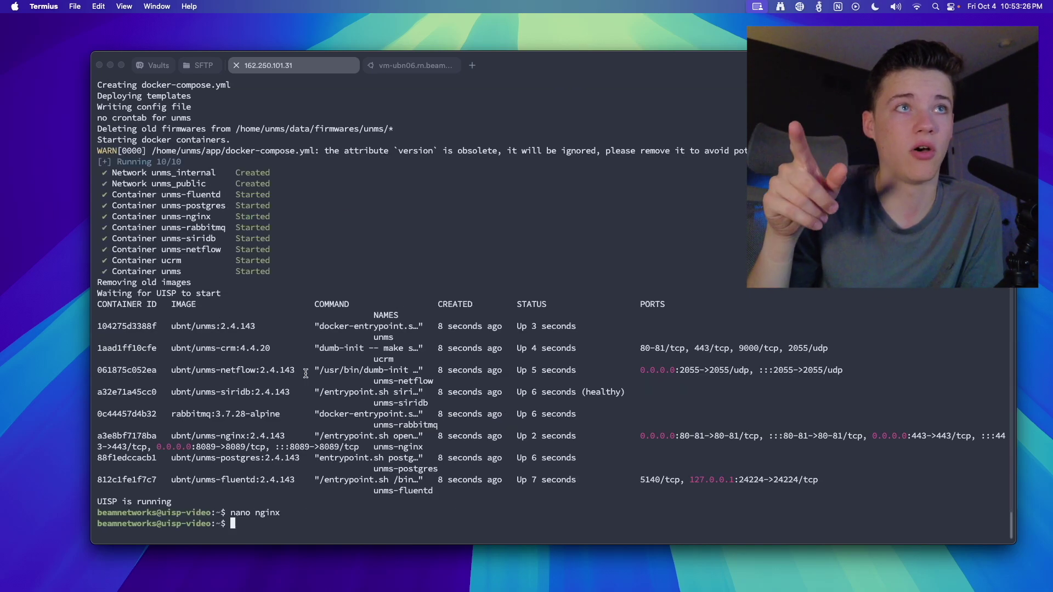
drag(250, 479, 86, 334)
click(370, 335)
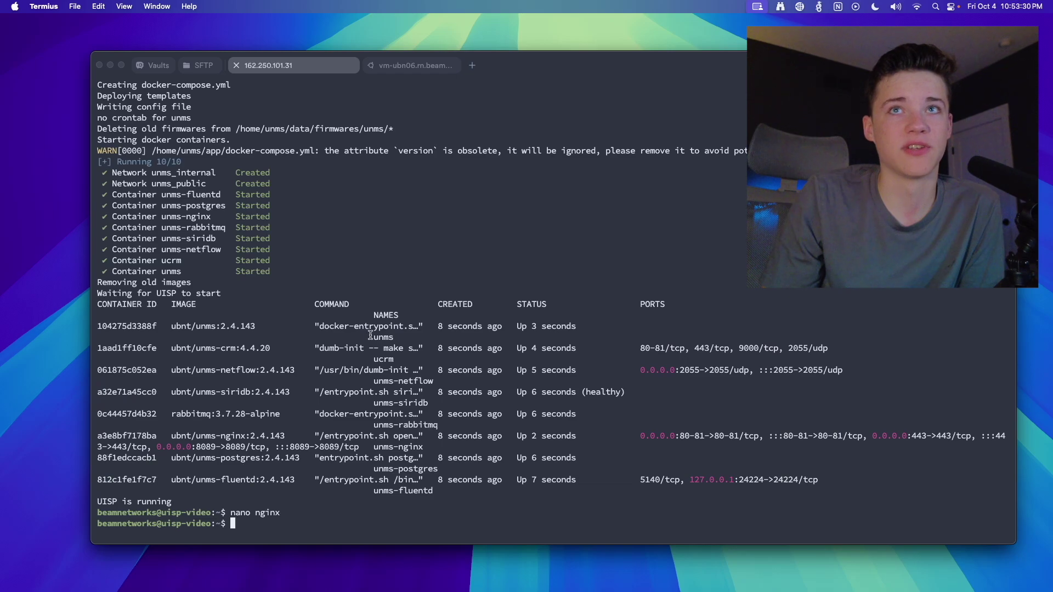
key(super+Tab)
Load 162.250.101.31 in a new tab, bypass the certificate warning, and accept the terms
click(295, 72)
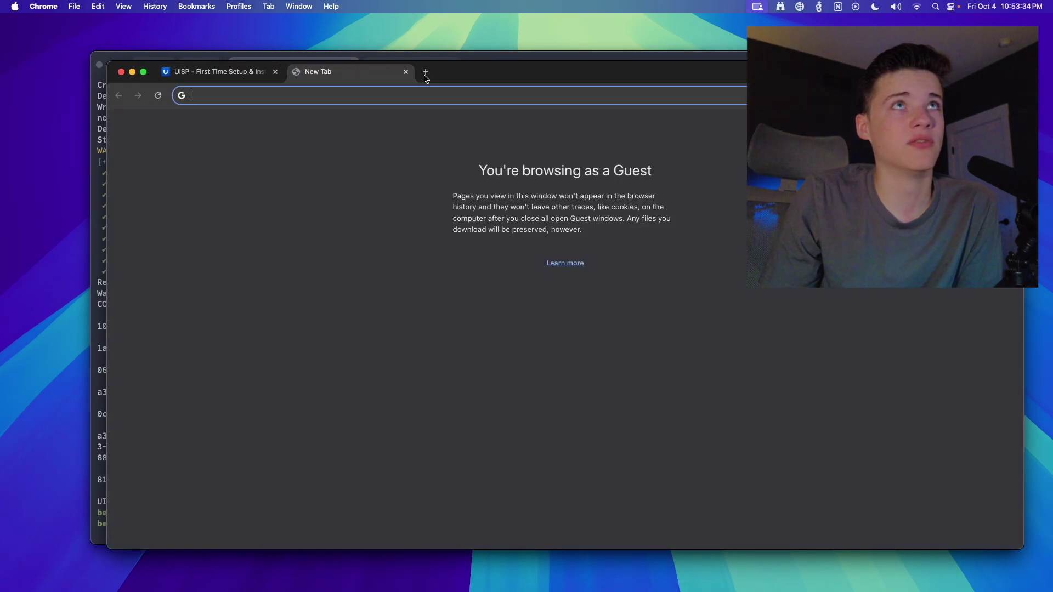
text(162.250.)
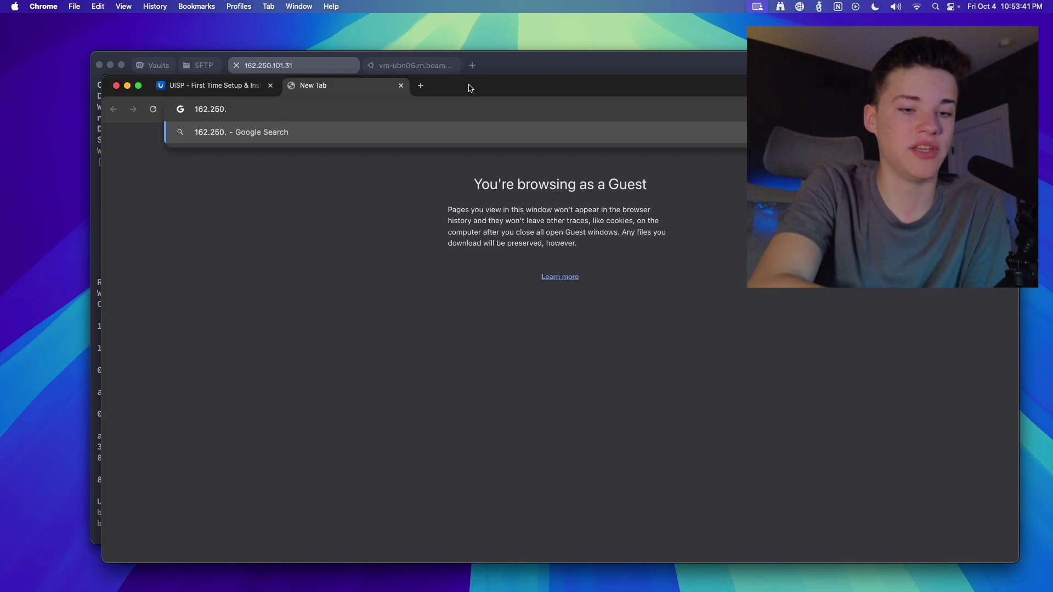
text(101.31)
key(Return)
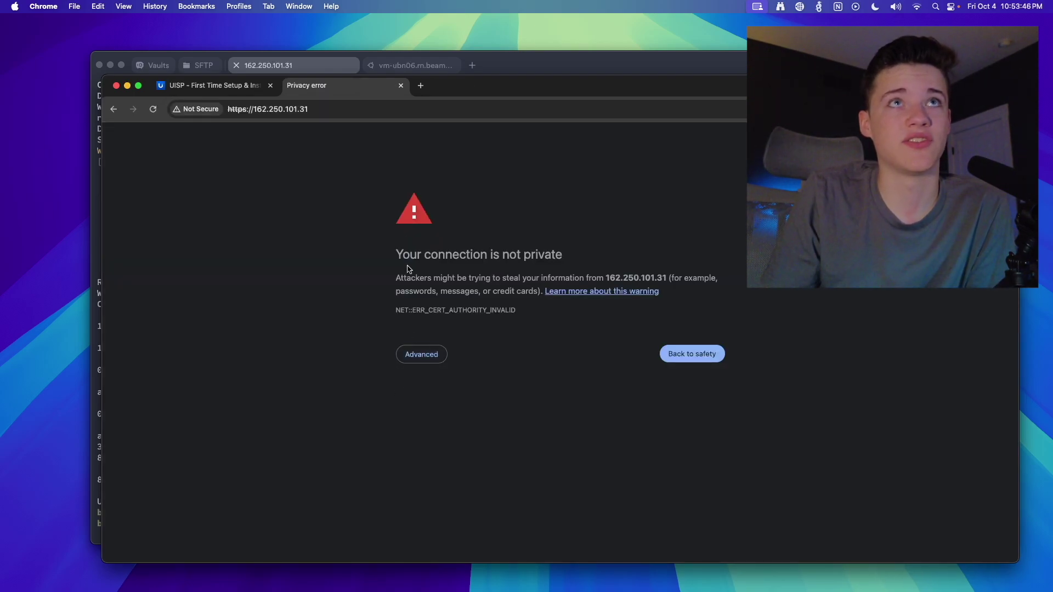
click(412, 358)
click(440, 435)
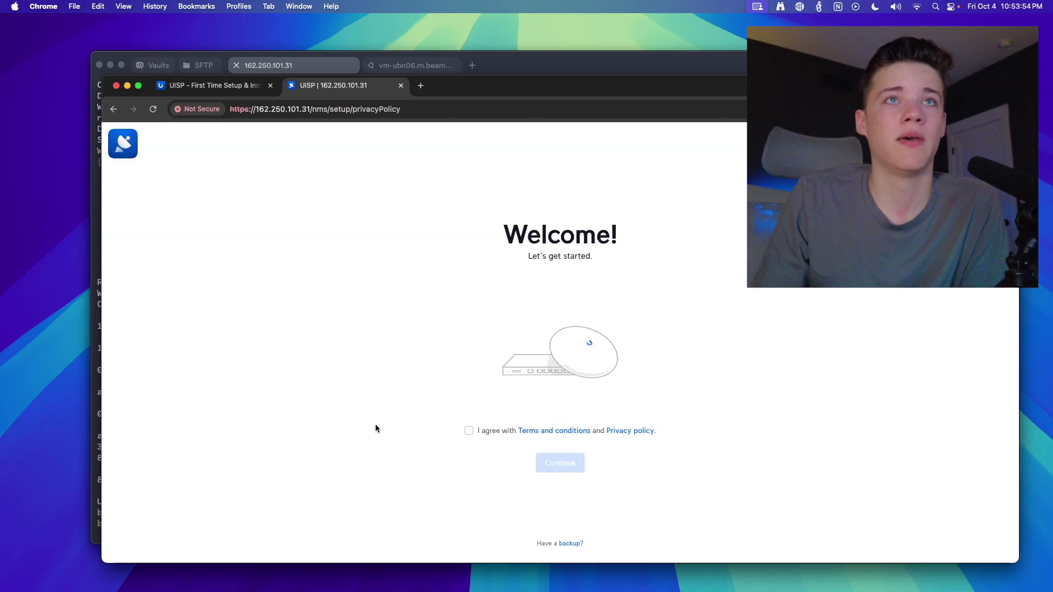
click(468, 430)
Enter the main account's username, password and contact e-mail
click(551, 462)
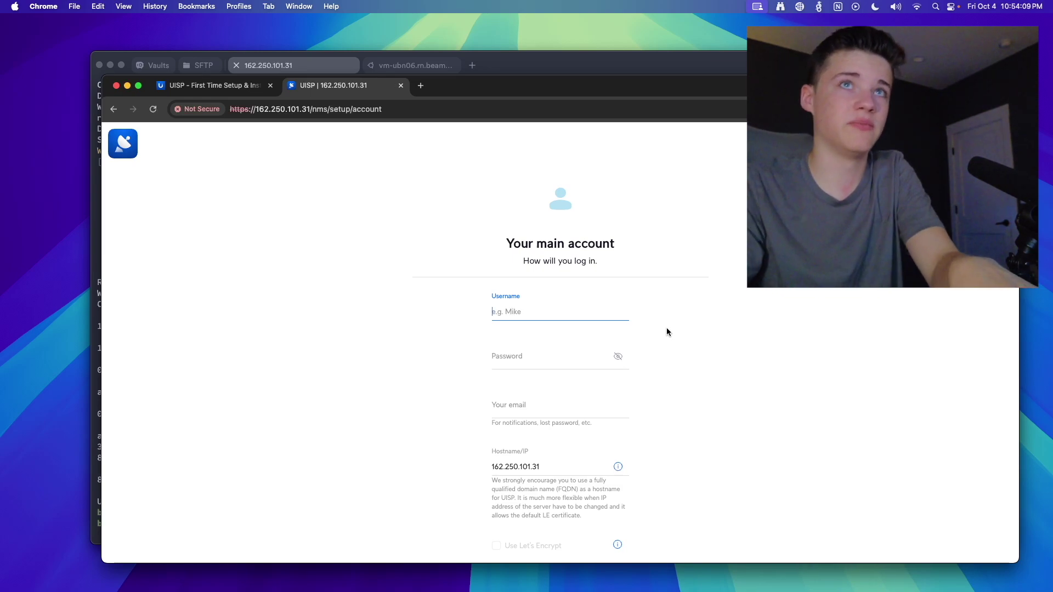
text(beamnetworks)
click(512, 359)
text(••••••••••••••)
key(Tab)
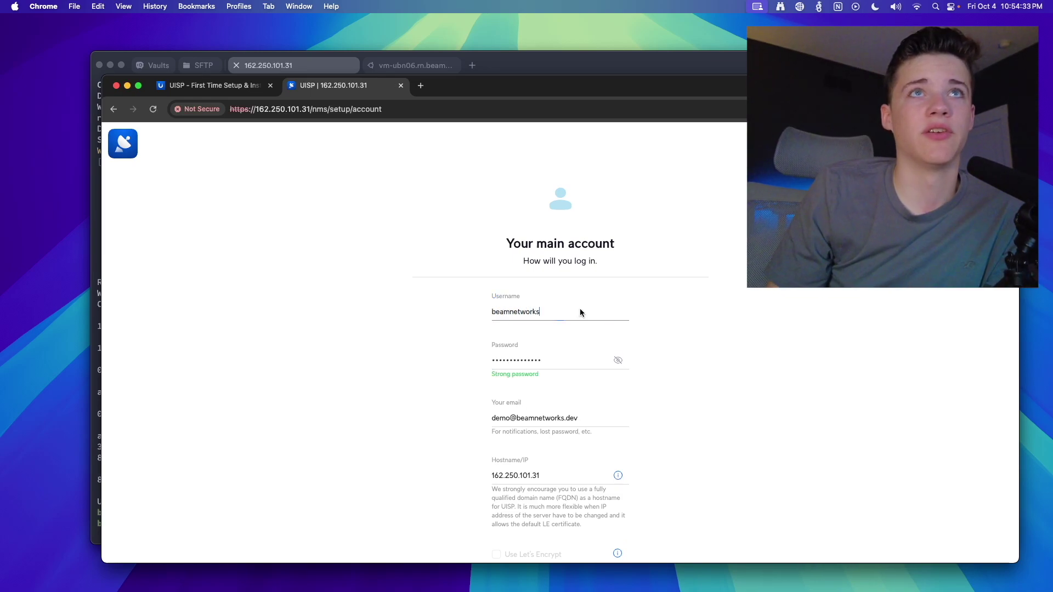
Check the filled fields and keep Hostname/IP as the server's IP address
key(super+a)
key(Tab)
scroll(423, 363, down, 3)
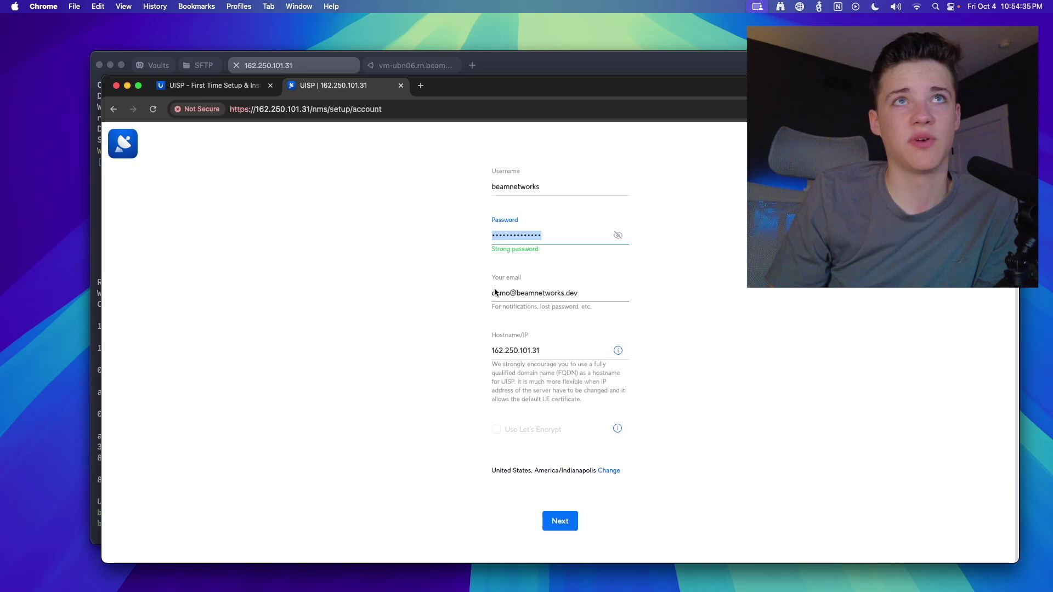
key(Tab)
drag(554, 351, 502, 354)
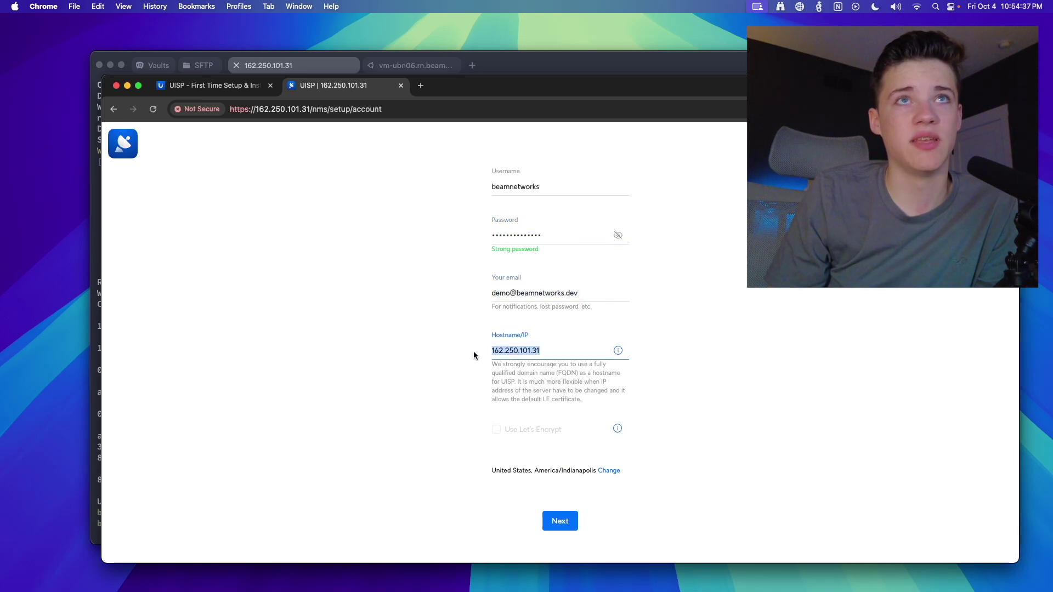
click(477, 368)
drag(566, 351, 479, 354)
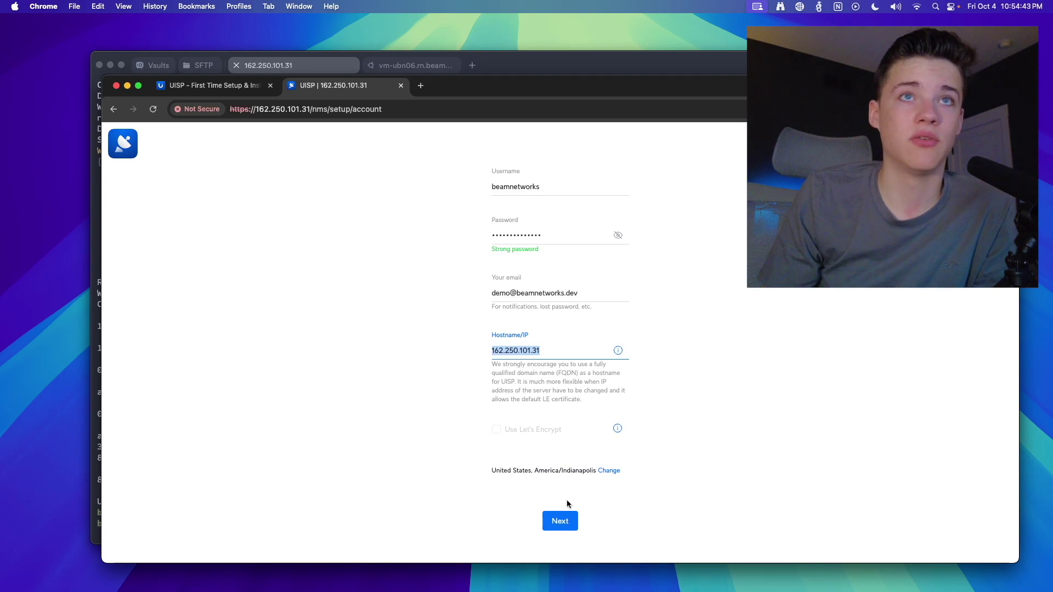
Submit the account details and save the vault key as uisp-vault-key in Downloads
click(565, 526)
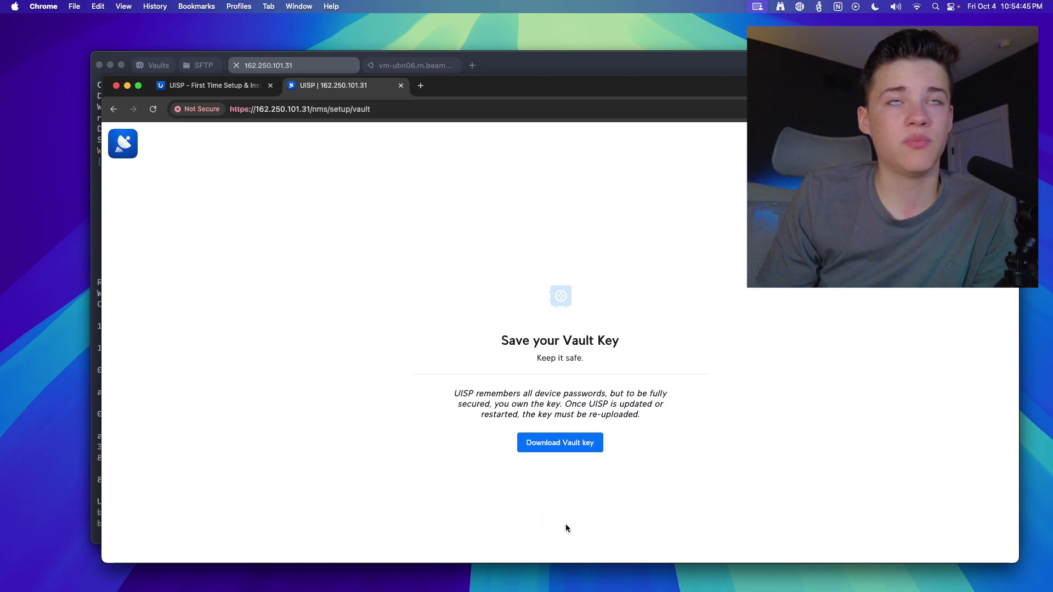
click(545, 445)
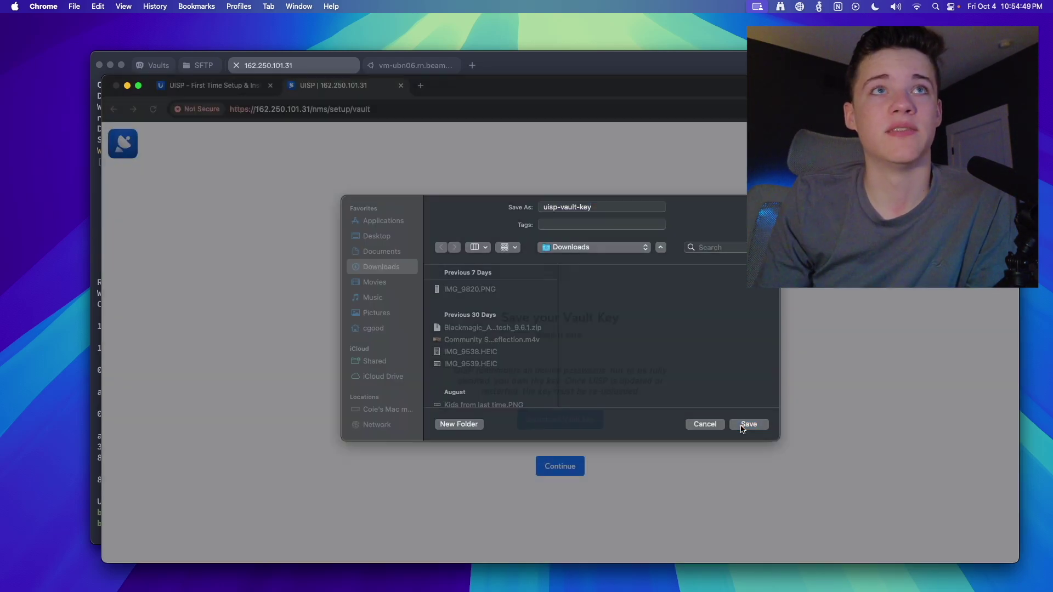
click(748, 424)
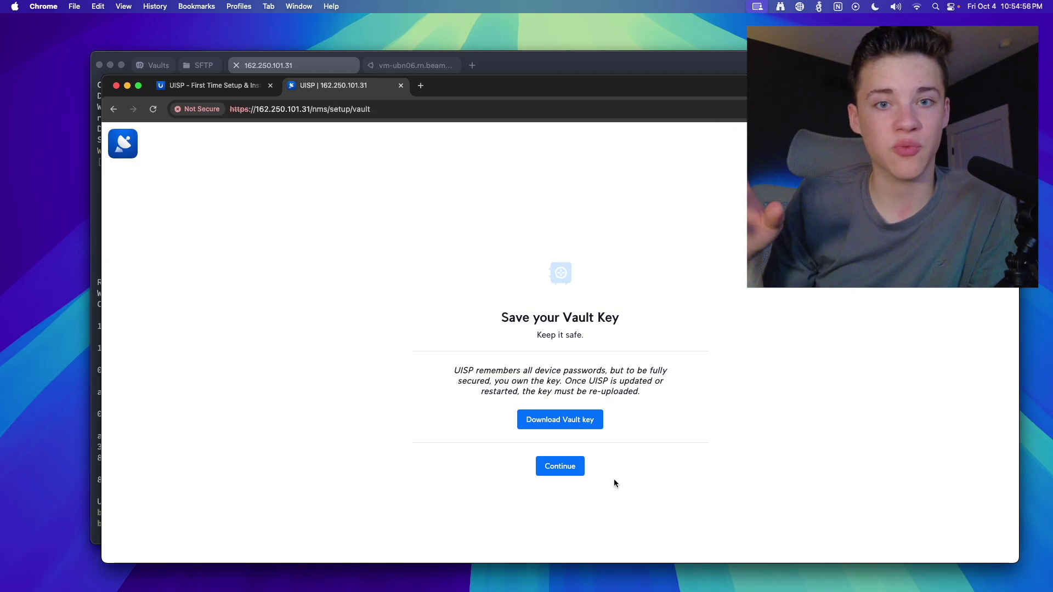
Complete the setup wizard, dismiss the location prompt, and check the Task Manager
click(559, 467)
click(248, 232)
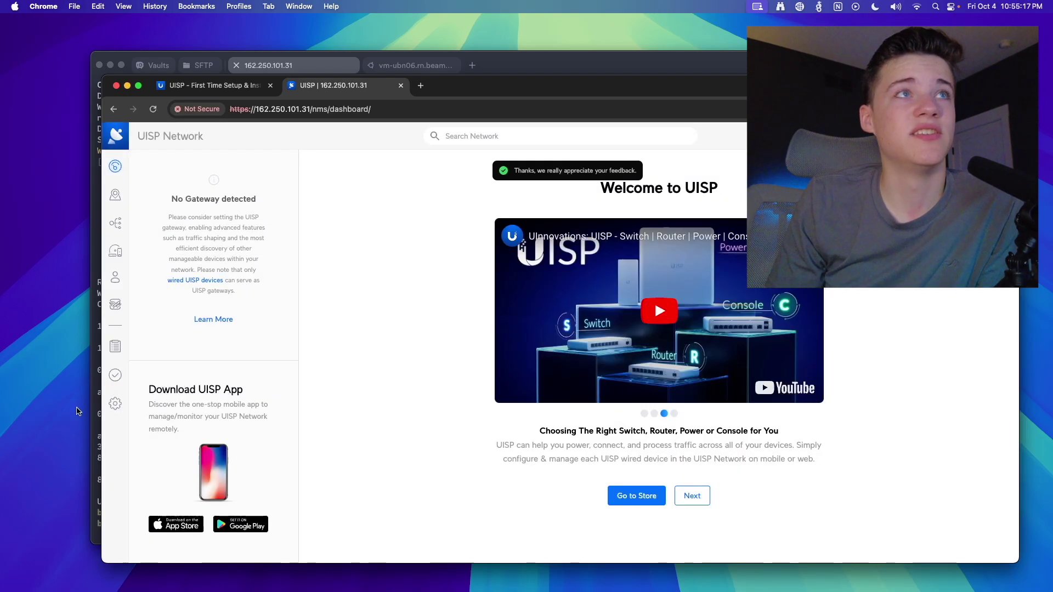
click(116, 377)
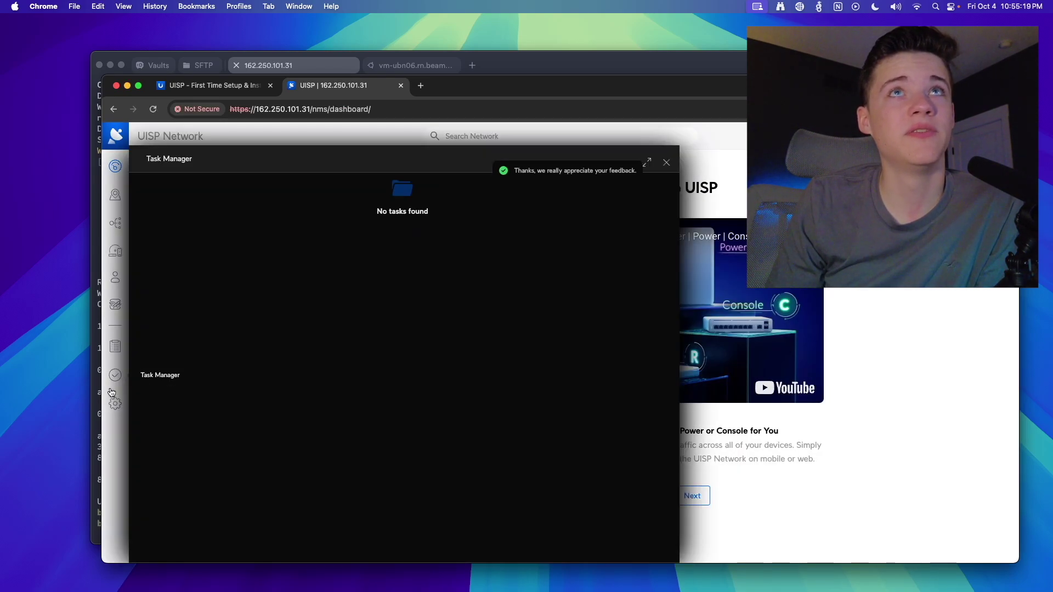
click(666, 162)
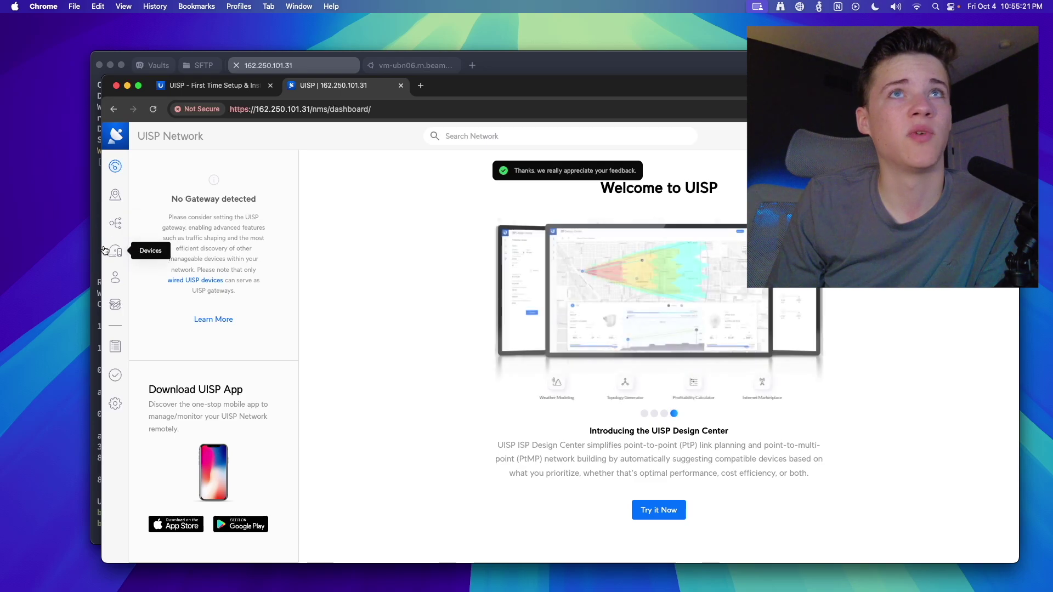
Review the empty Devices list and the dashboard, then scroll through the General settings page
click(111, 251)
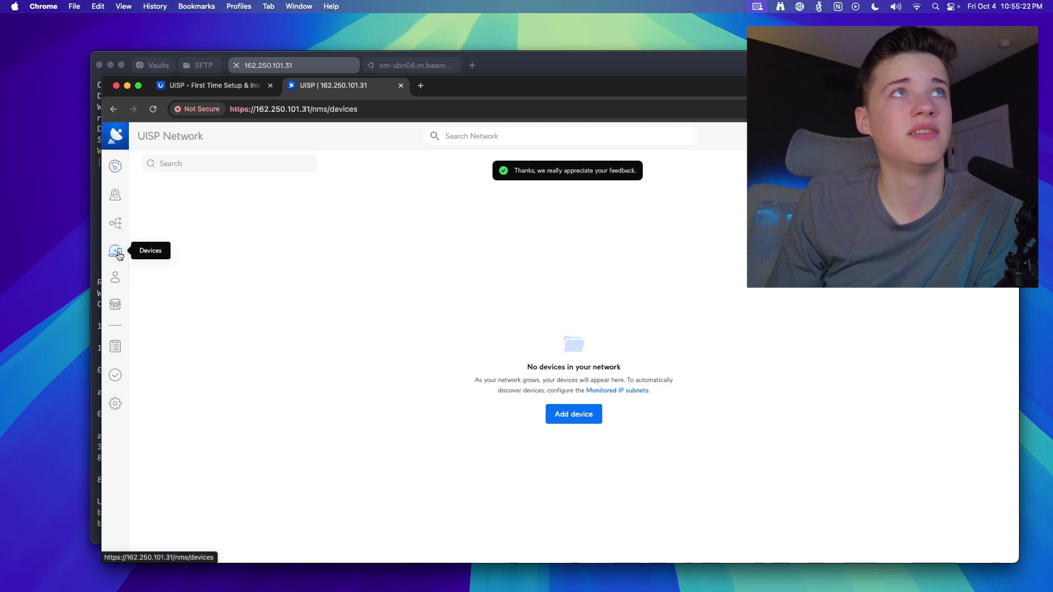
click(115, 168)
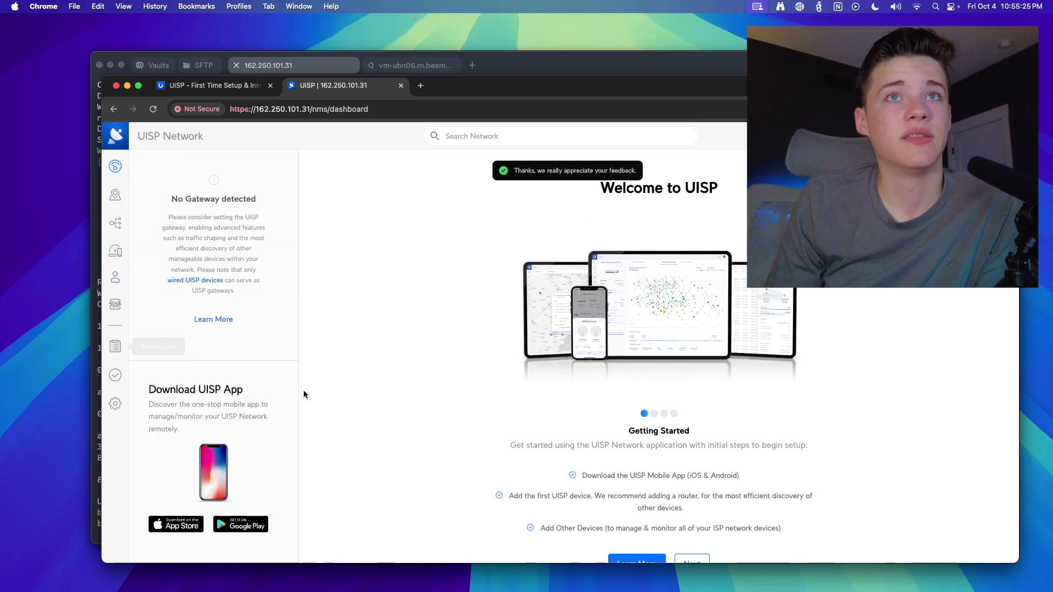
click(114, 404)
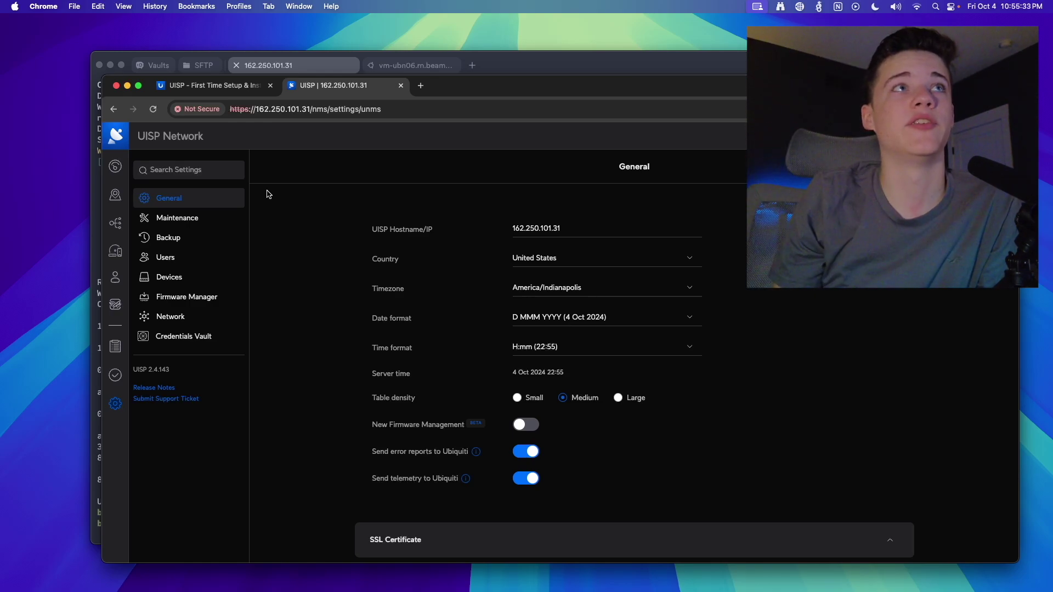
scroll(607, 416, down, 10)
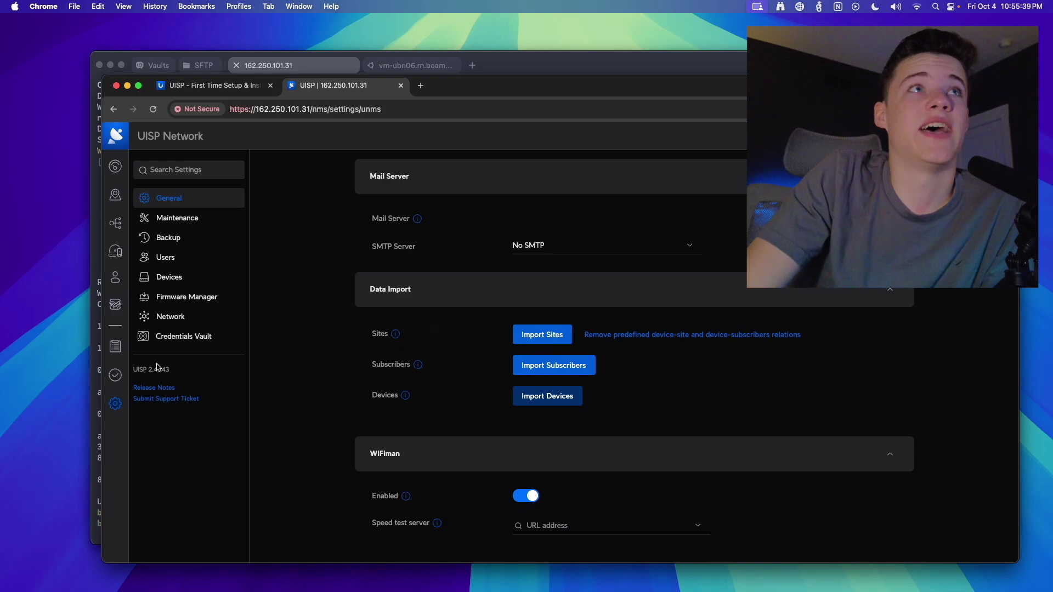
Copy the UISP key from the Add Ubiquiti Device dialog on the Devices page
click(111, 255)
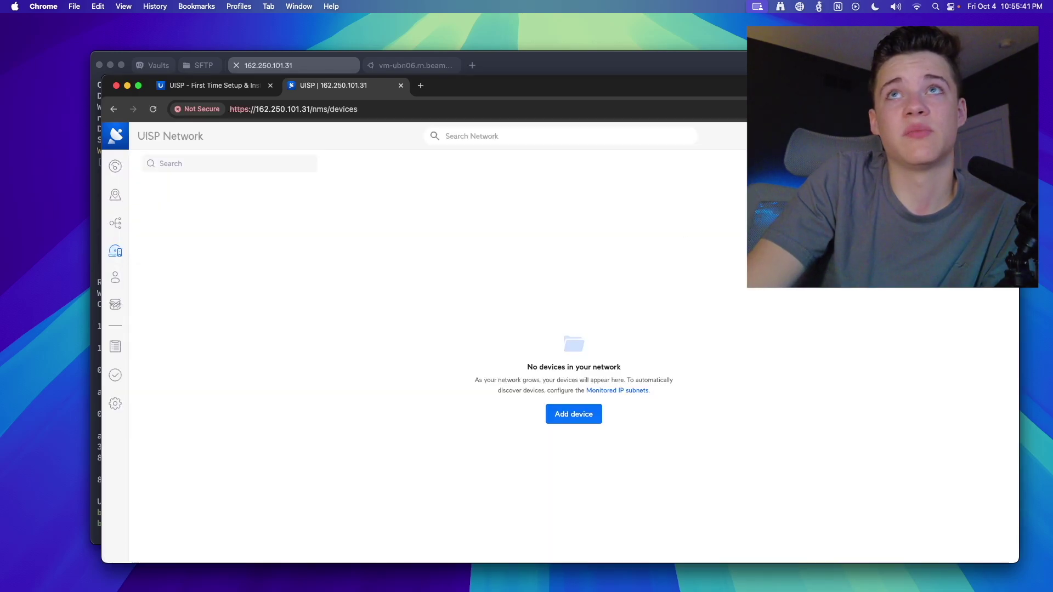
click(568, 416)
click(488, 454)
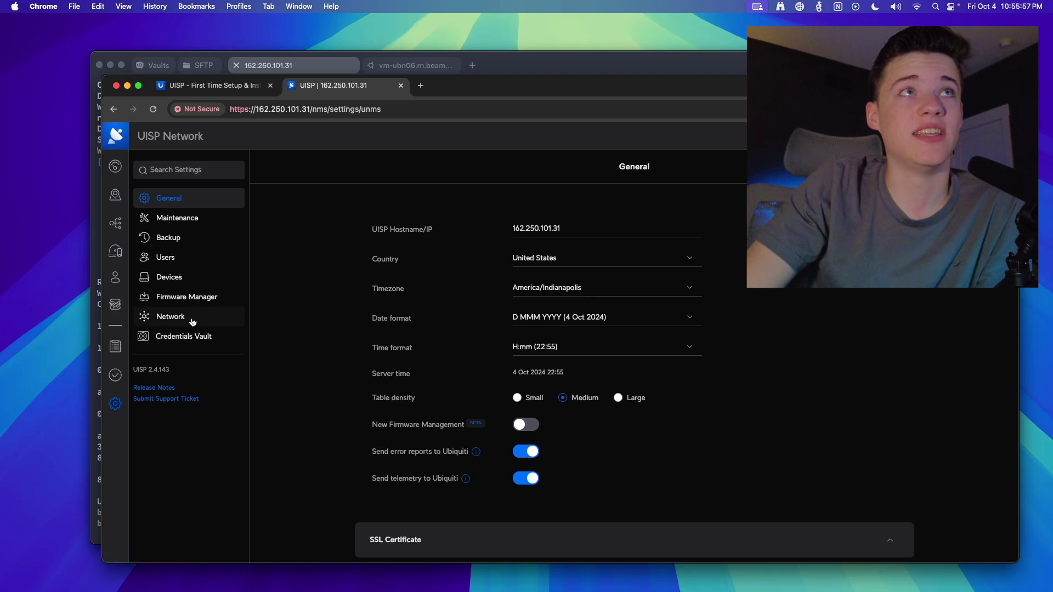
click(191, 227)
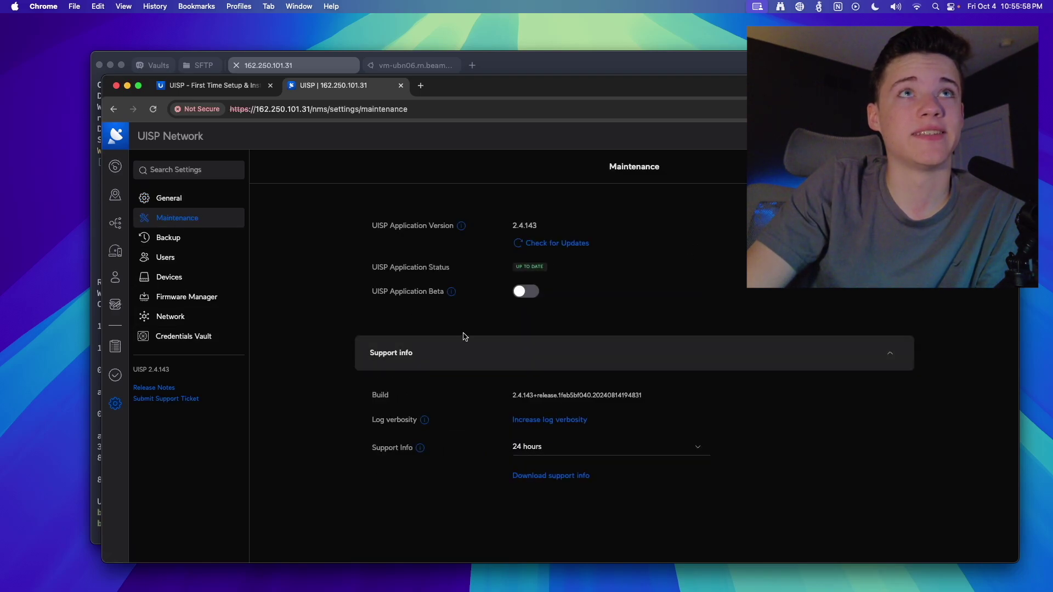
click(198, 207)
scroll(475, 416, down, 10)
scroll(439, 422, up, 5)
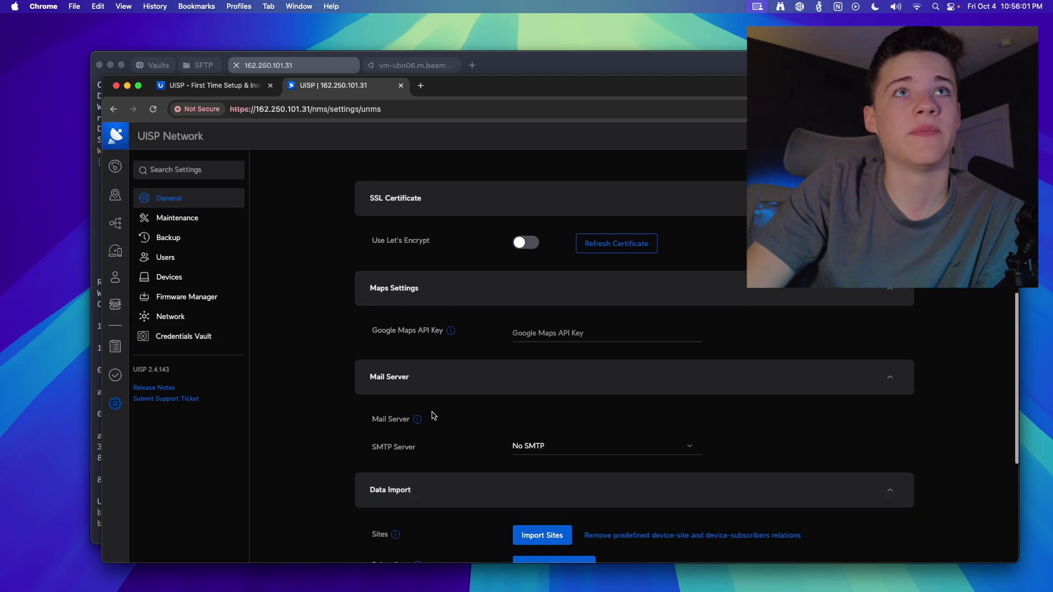
click(574, 446)
click(555, 483)
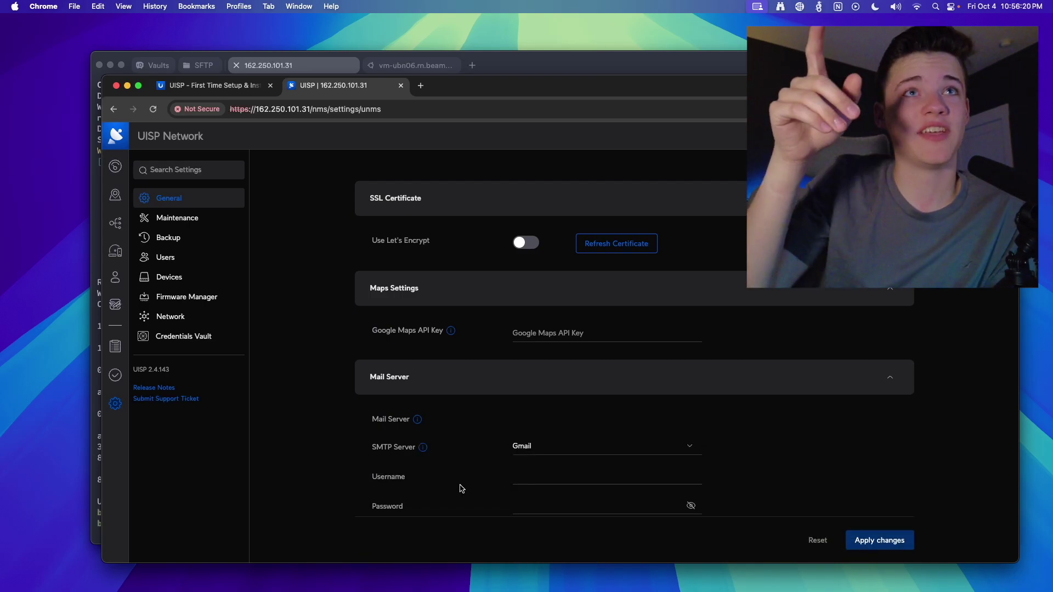
scroll(446, 478, up, 10)
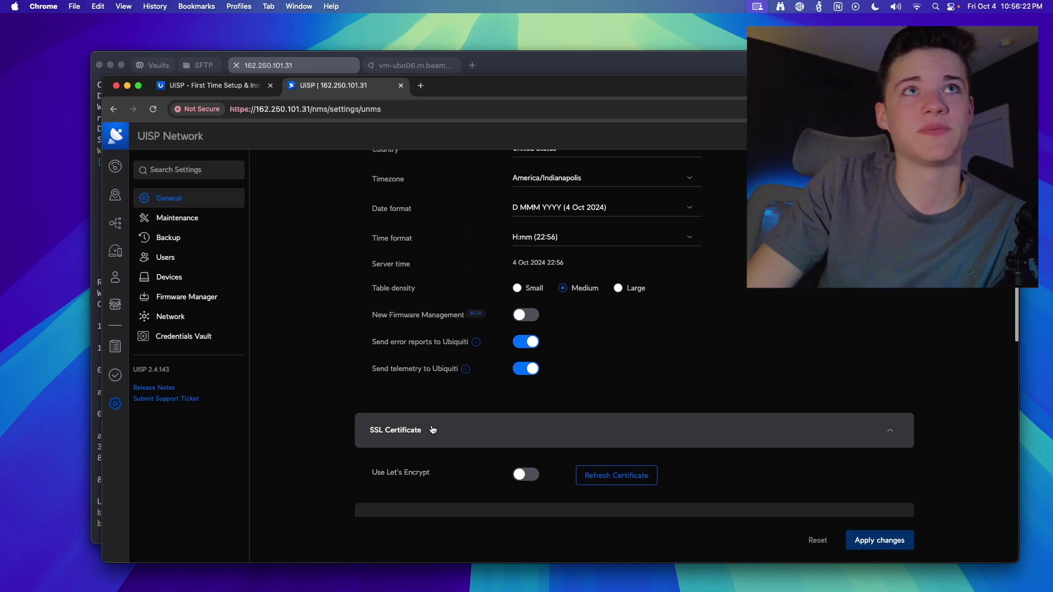
click(191, 262)
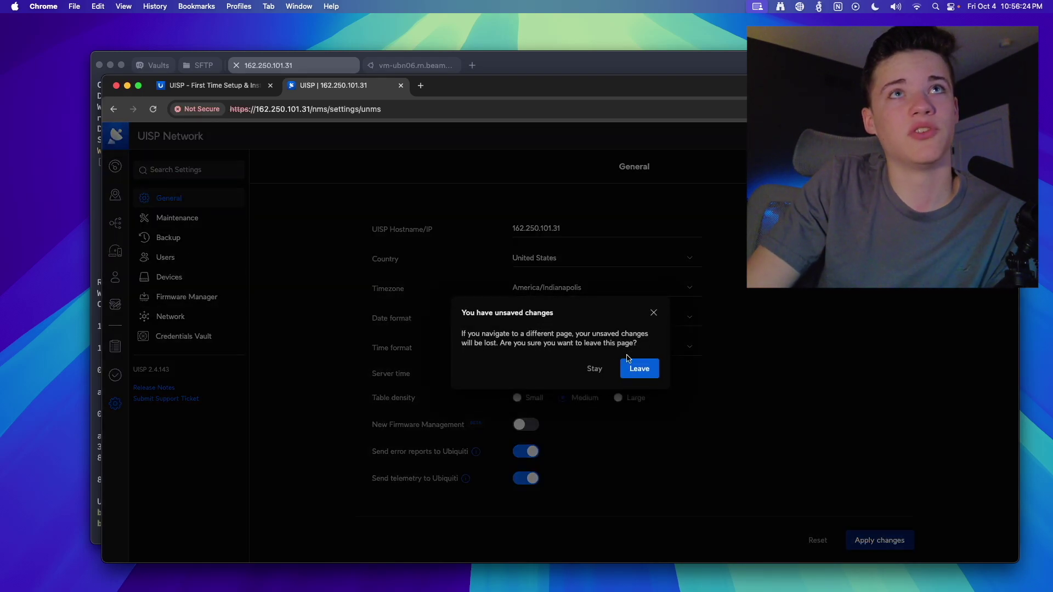
click(632, 377)
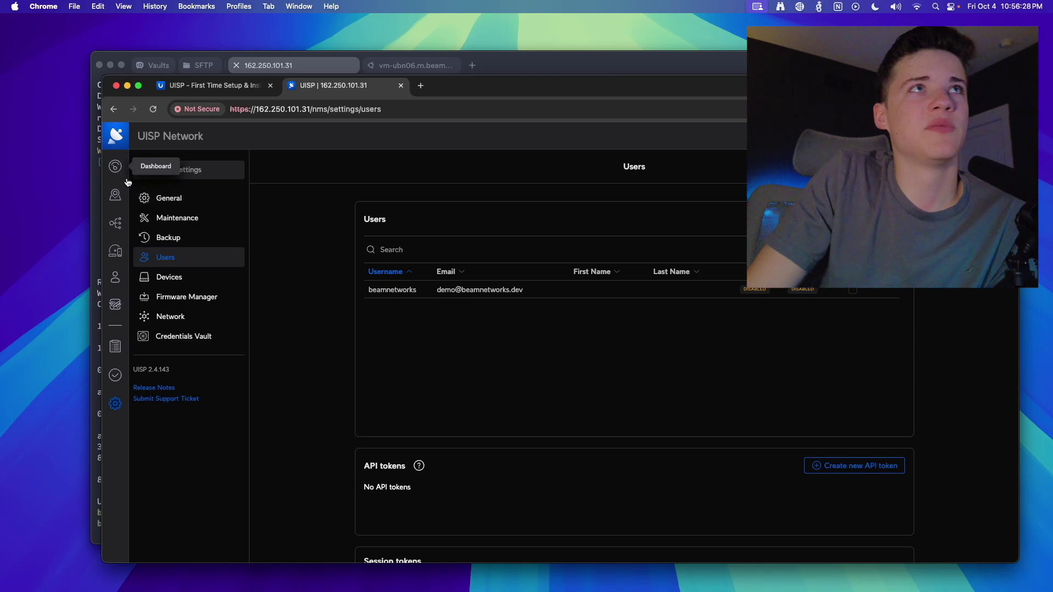
click(115, 166)
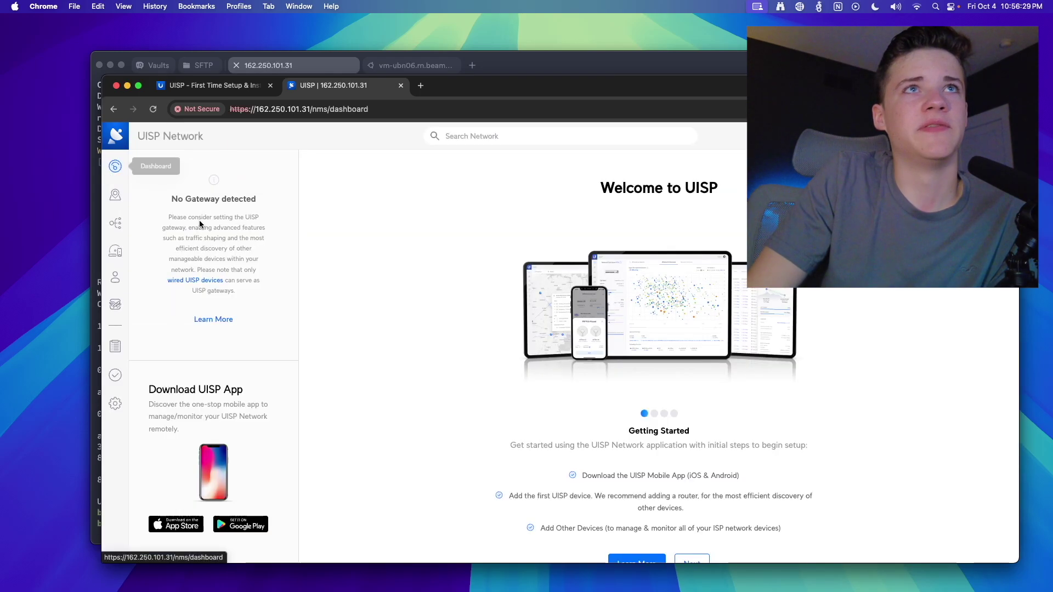
click(115, 404)
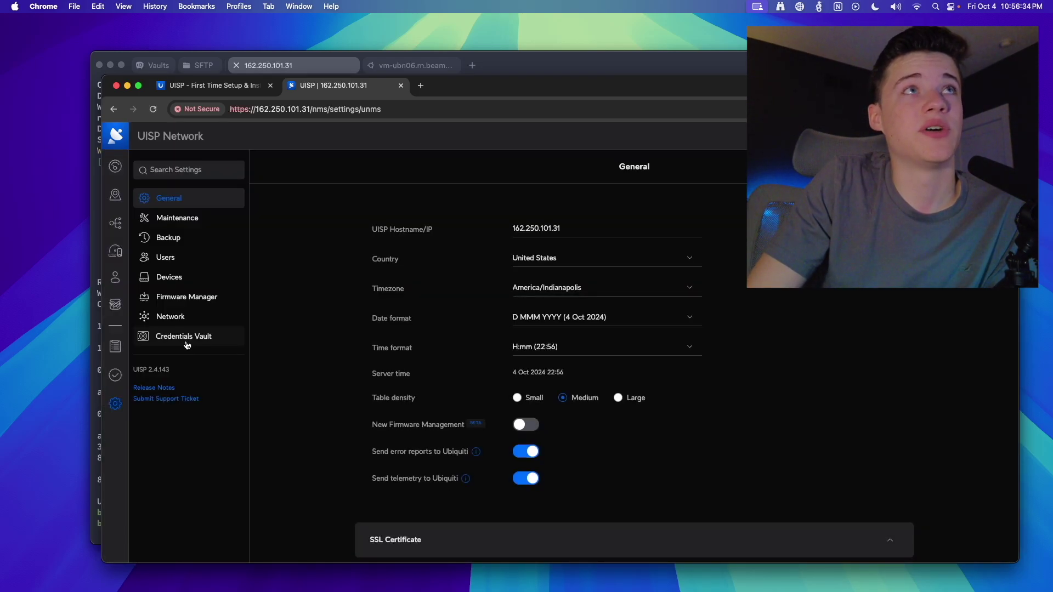